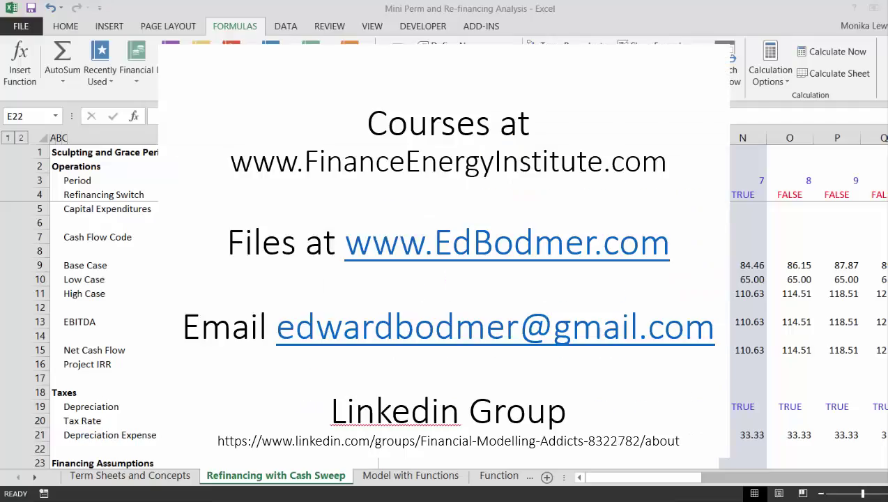
Step: Enter test values 1 and 2 into cells E38 and F38
key(Left)
key(Left)
key(Left)
key(Left)
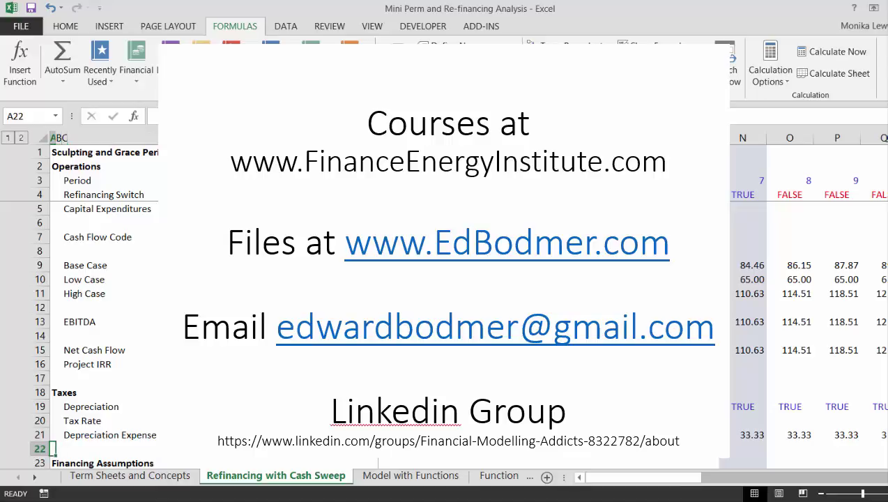
key(Up)
key(Up)
key(Up)
key(Up)
key(Up)
key(Up)
key(Up)
key(Up)
key(Up)
key(Up)
key(Up)
key(Up)
key(Up)
key(Up)
key(Up)
key(Up)
key(Up)
key(Up)
key(Up)
key(Up)
key(Down)
key(Down)
key(Down)
key(Down)
key(Down)
key(Down)
key(Down)
key(Down)
key(Down)
key(Down)
key(Down)
key(Down)
key(Down)
key(Down)
key(Down)
key(Down)
key(Down)
key(Down)
key(Down)
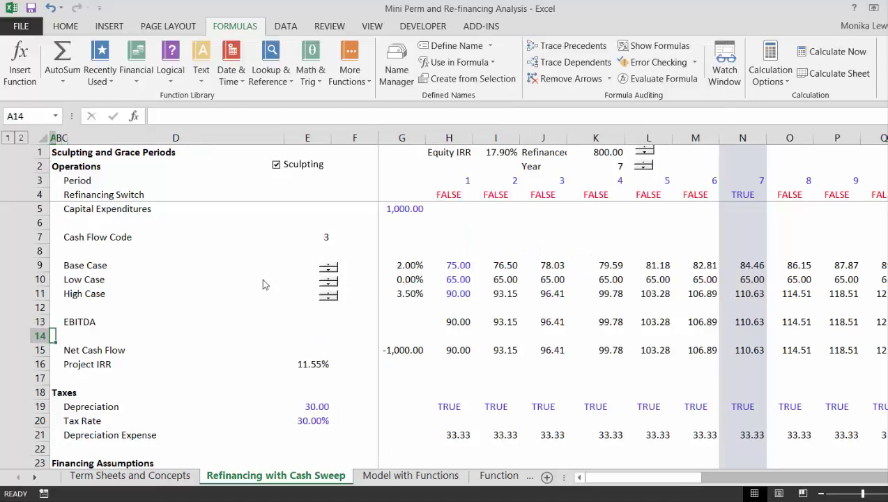
key(Up)
key(Up)
key(Up)
key(Up)
key(Up)
key(Up)
key(Up)
key(Up)
key(Up)
key(Up)
key(Up)
key(Up)
key(Up)
key(Up)
key(Up)
key(Up)
key(Up)
key(Up)
key(Up)
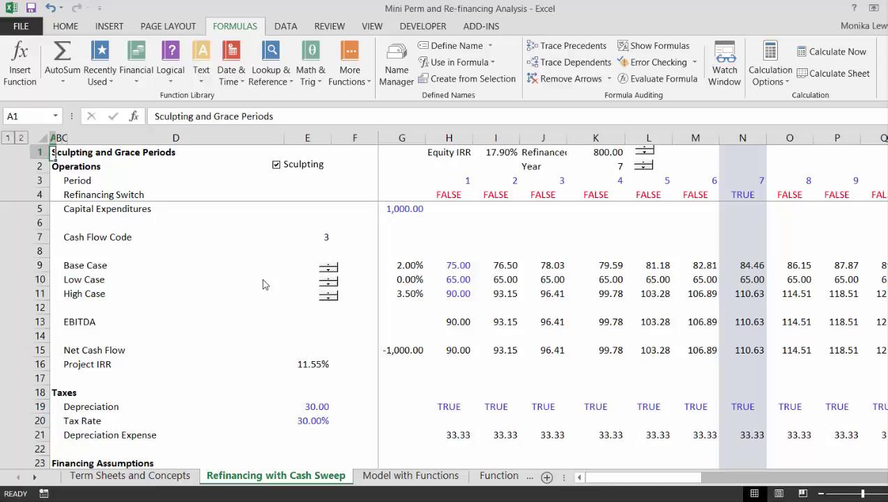
key(Down)
key(Down)
key(Down)
key(Down)
key(Down)
key(Down)
key(Down)
key(Down)
key(Down)
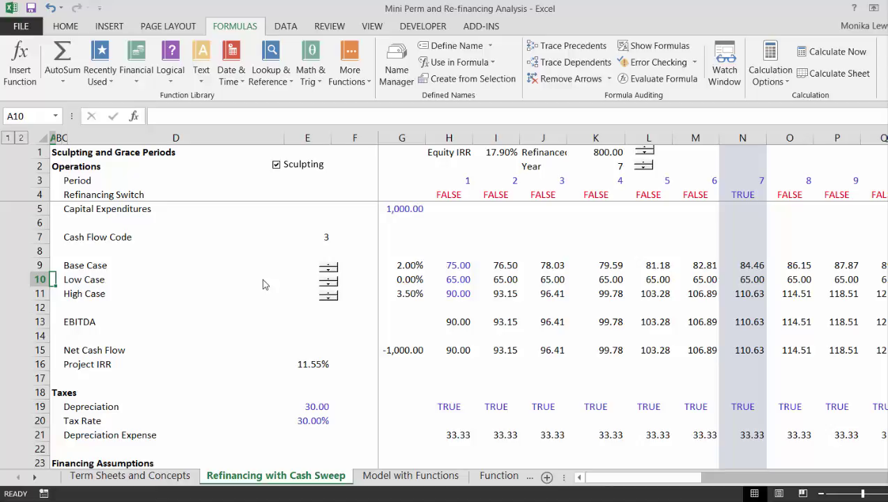
key(Down)
key(Down)
key(Down)
key(Down)
key(Down)
key(Down)
key(Down)
key(Down)
key(Down)
key(Down)
key(Down)
key(Down)
key(Down)
key(Down)
key(Down)
key(Down)
key(Down)
key(Down)
key(Down)
key(Down)
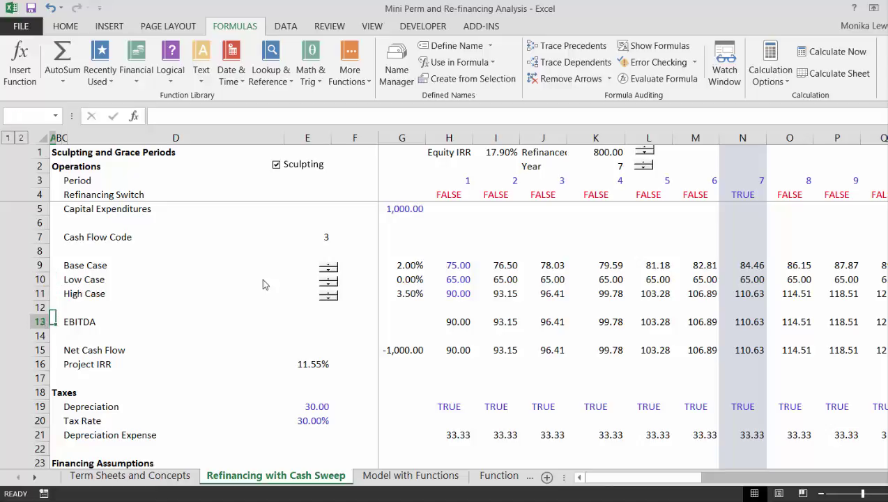
key(Down)
key(Down)
key(Down)
key(Down)
key(Down)
key(Down)
key(Down)
key(Down)
key(Down)
key(Down)
key(Down)
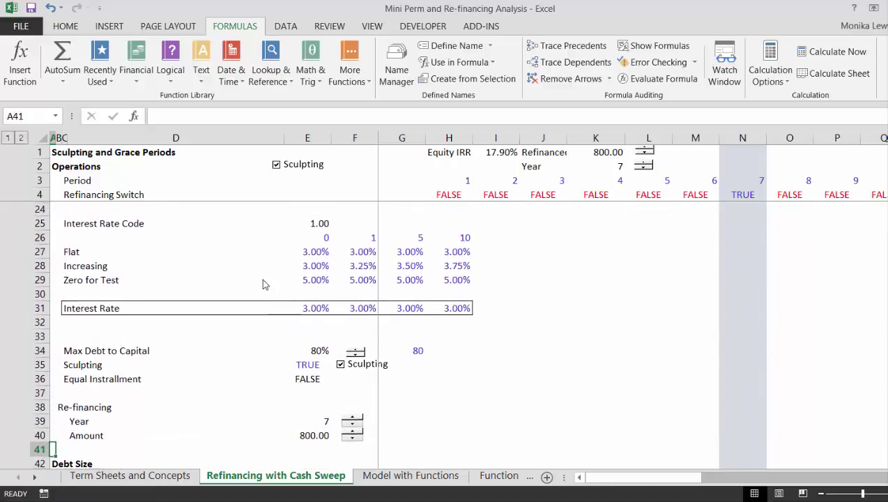
key(Up)
key(Up)
key(Right)
key(Right)
key(Right)
key(Right)
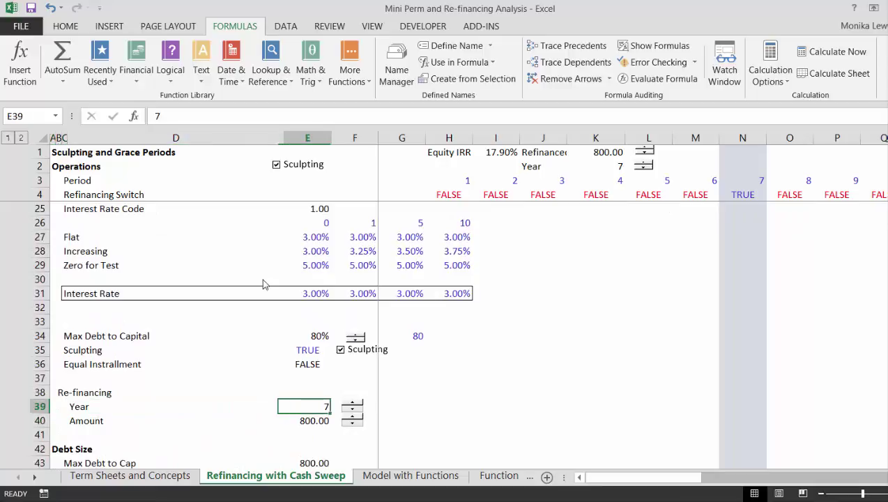
key(Up)
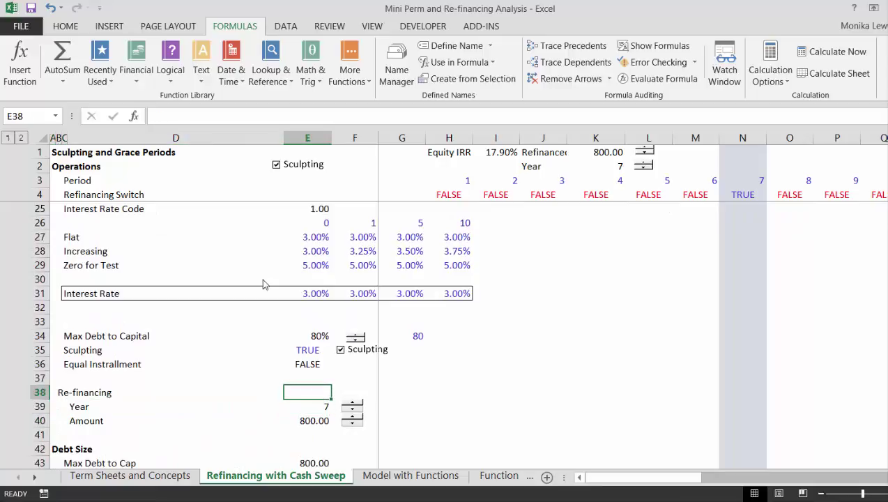
text(1)
key(Right)
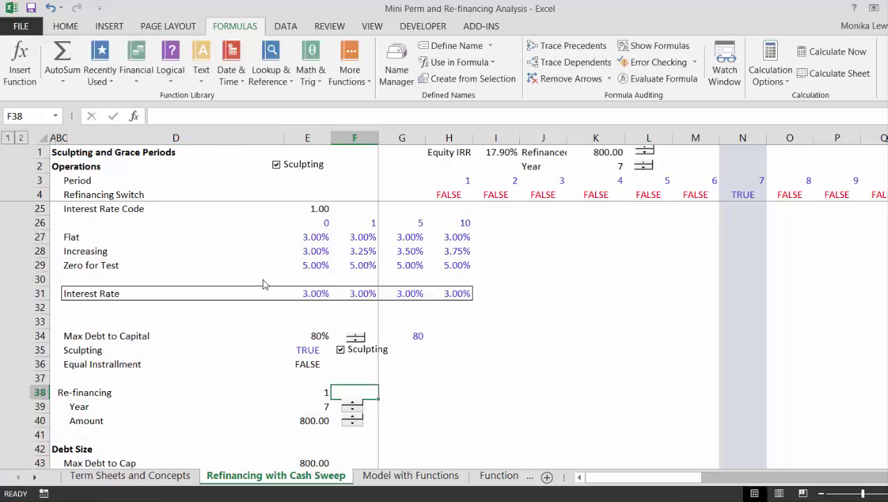
text(2)
key(ctrl+Return)
Step: Clear the test value from E38
key(Left)
key(Right)
key(Left)
key(Left)
key(Left)
key(Right)
key(Right)
key(Right)
key(Left)
key(Delete)
key(Right)
Step: Select the Year and Amount spinners and drag them left into column E
ctrl+click(351, 411)
ctrl+click(355, 424)
drag(356, 422, 277, 421)
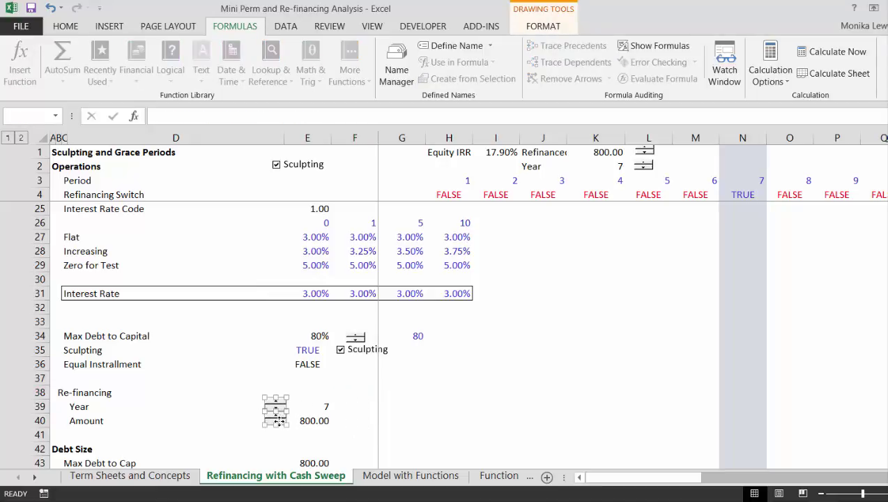
Step: Enter refinancing years 5, 7, 9 and 11 in E39:H39
click(331, 411)
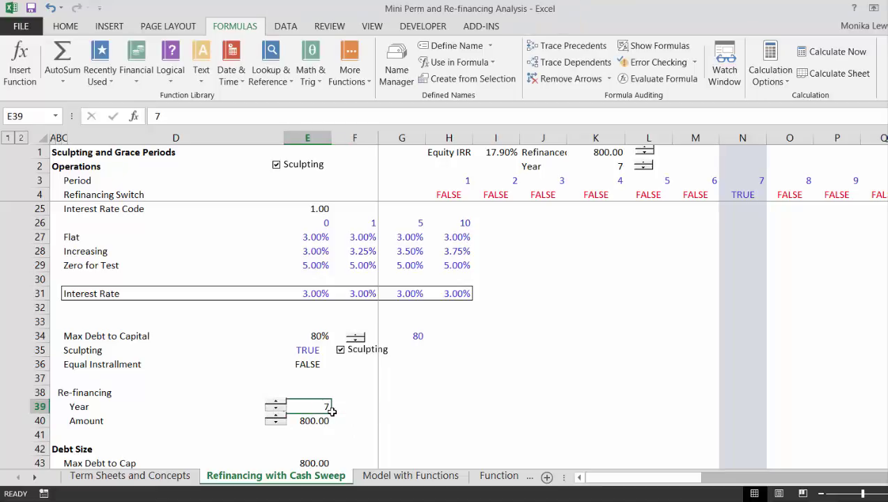
text(5)
key(ctrl+Return)
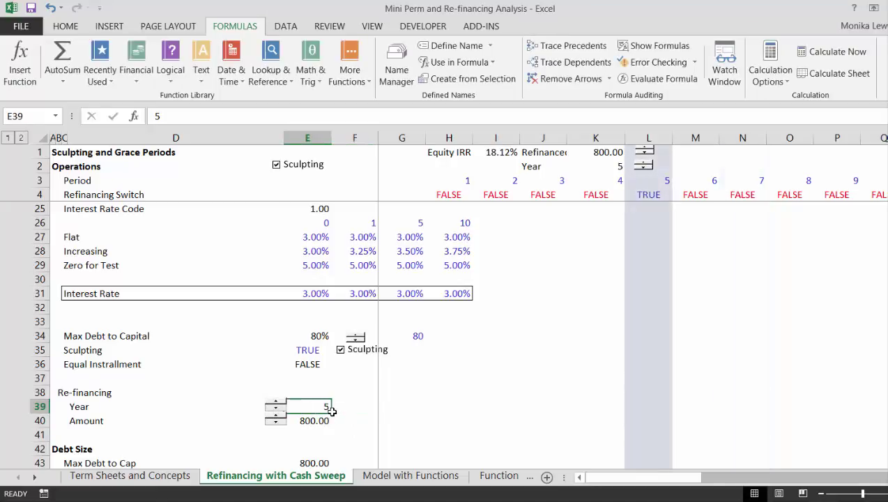
key(Right)
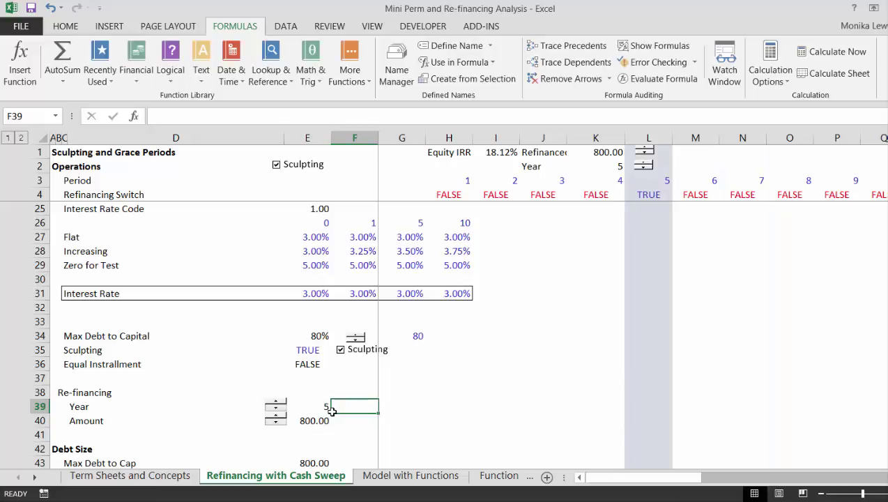
text(7)
key(Right)
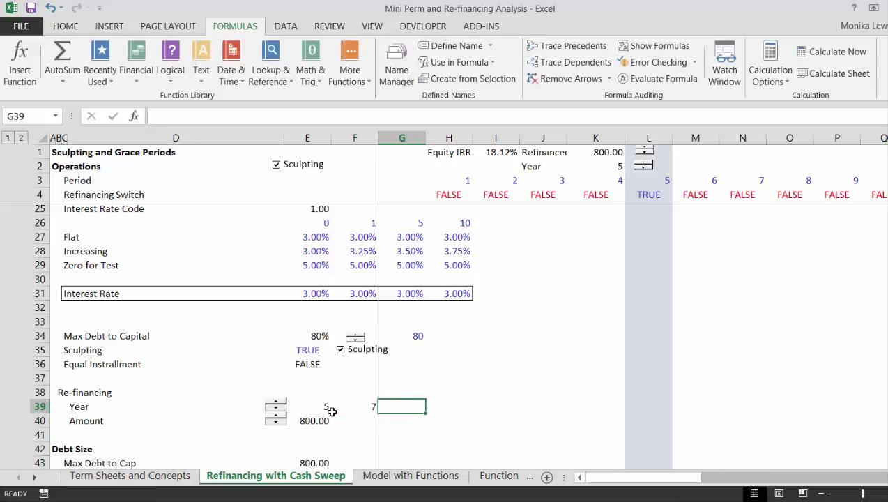
text(9)
key(Right)
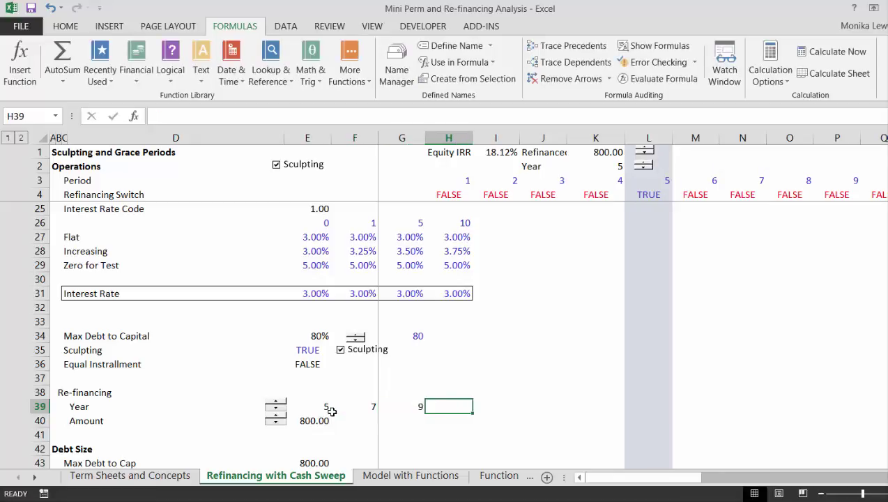
text(10)
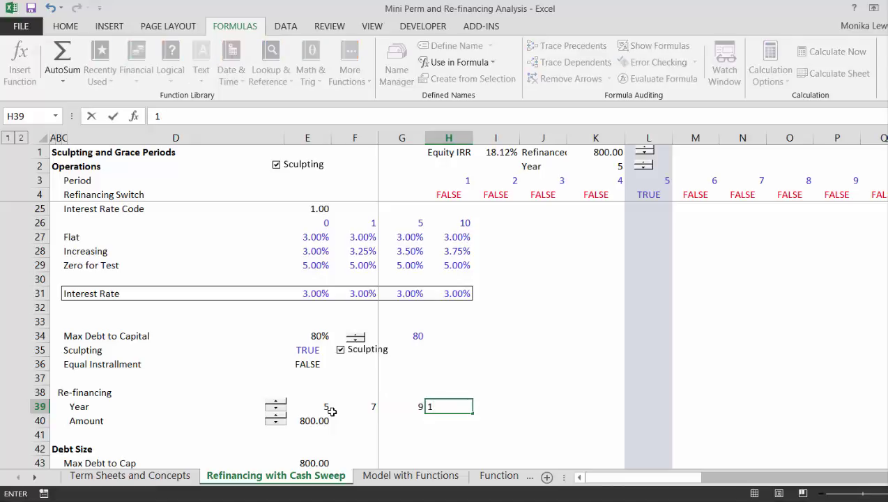
key(Return)
key(Up)
key(Right)
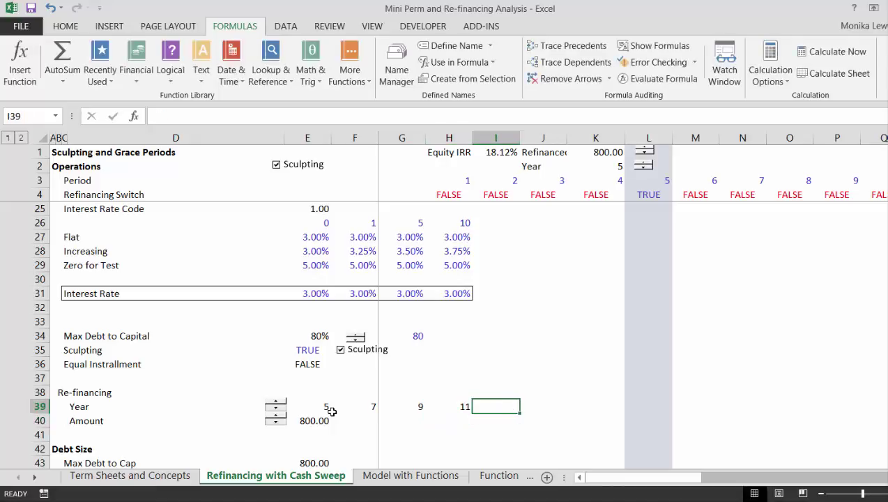
Step: Enter refinancing years 13, 15 and 20 in I39:K39
text(13)
key(Return)
key(Up)
key(Right)
key(Right)
text(5)
key(Return)
key(Up)
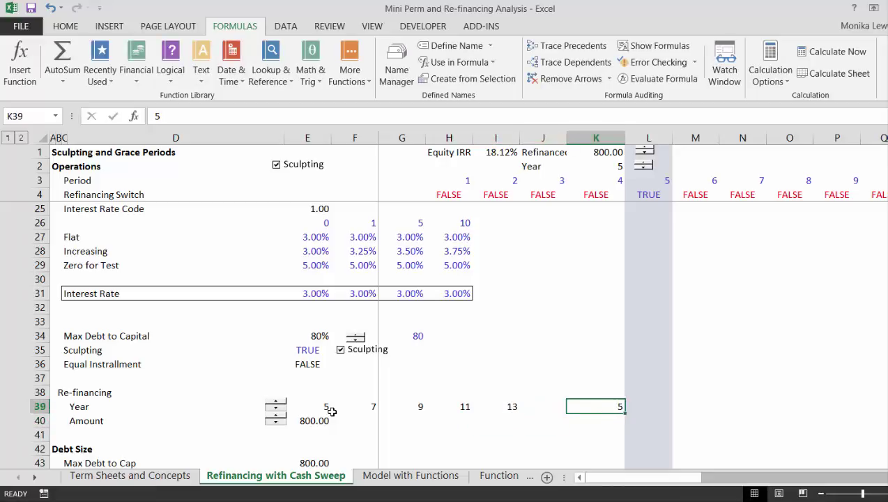
key(Left)
text(1)
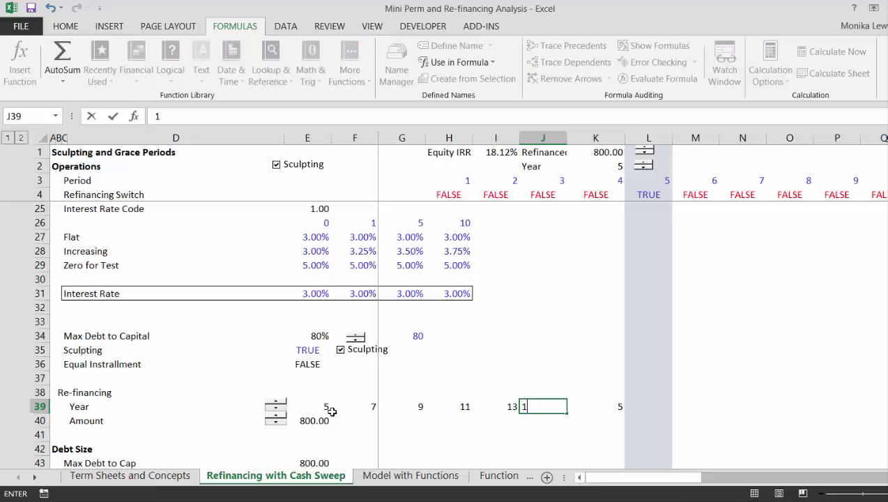
text(5)
key(Right)
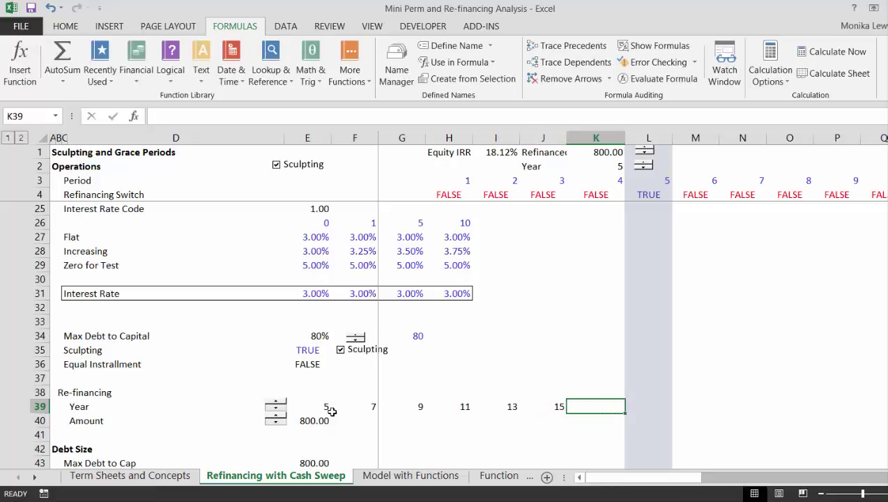
text(20)
key(Return)
Step: Link F40 to E40 and fill the 800 amount right through H40
key(Left)
key(Left)
key(Left)
key(Left)
key(Left)
key(Left)
key(Right)
key(Left)
key(Right)
text(7)
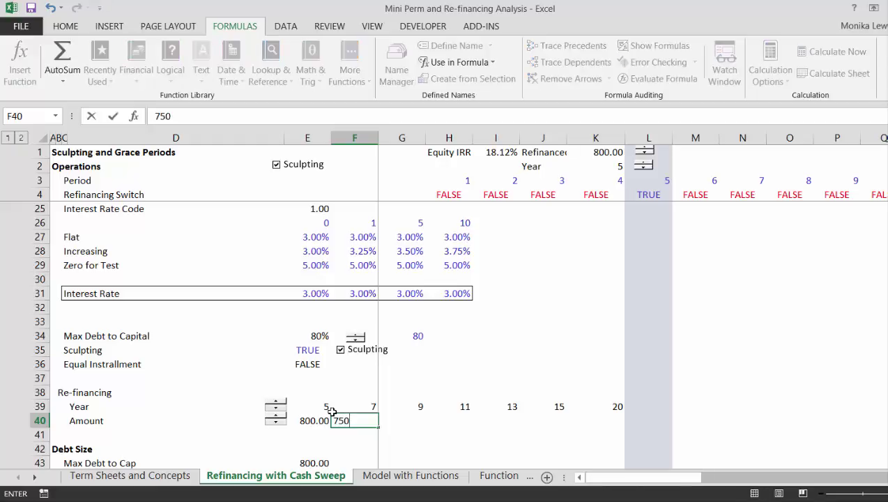
key(Escape)
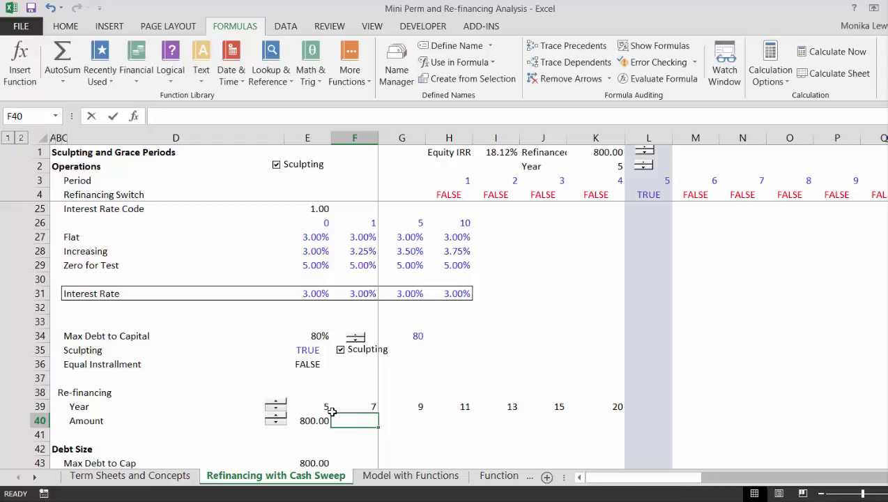
text(=)
key(Left)
key(Return)
key(shift+Right)
key(shift+Right)
key(shift+Right)
key(ctrl+r)
Step: Enter 600 as the amount in I40 and J40
key(Right)
key(Right)
key(Right)
text(600)
key(Return)
key(Right)
text(600)
key(ctrl+Return)
key(Right)
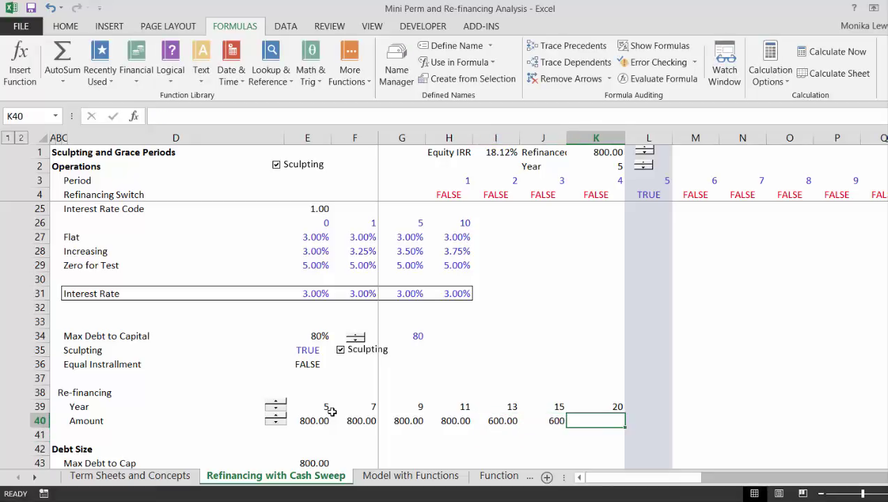
Step: Enter 400 as the year 20 refinancing amount in K40
text(400)
key(Return)
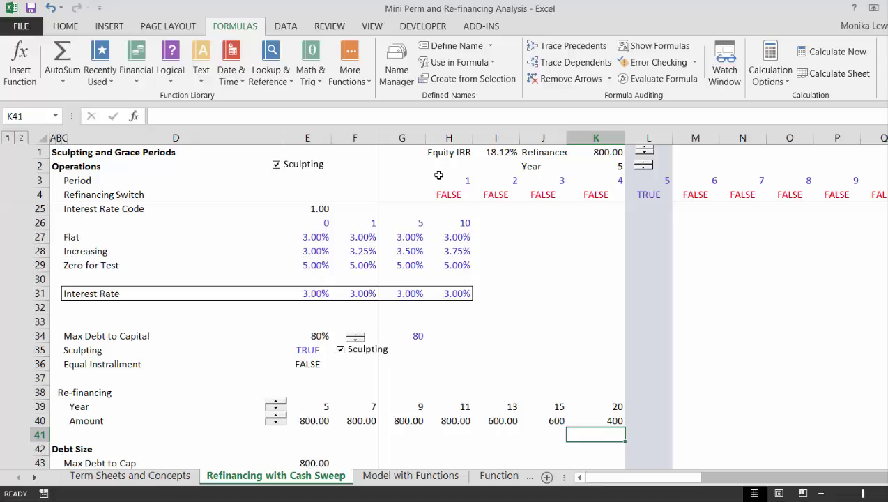
key(Up)
key(Up)
key(Up)
key(Up)
key(Up)
key(Up)
key(Up)
key(Up)
key(Up)
key(Up)
key(Up)
key(Up)
key(Up)
key(Up)
key(Up)
key(Up)
key(Up)
key(Up)
key(Up)
key(Up)
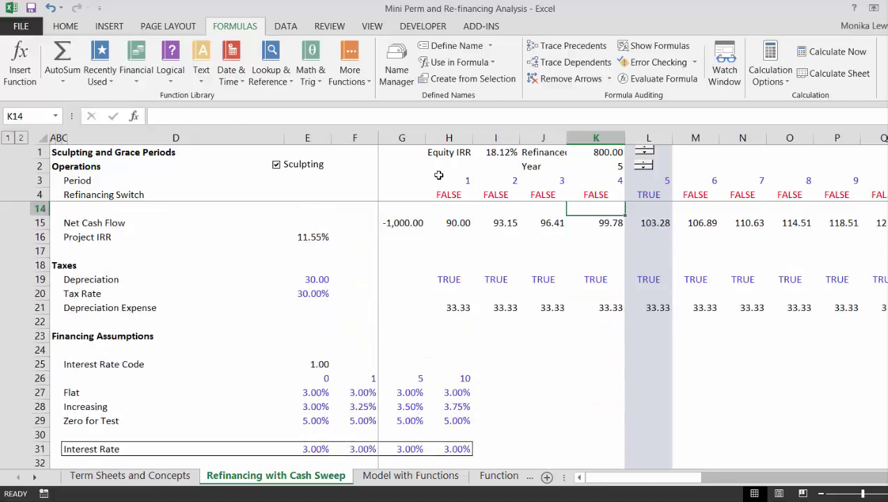
key(Up)
key(Up)
key(Up)
key(Up)
key(Up)
key(Up)
key(Up)
key(Up)
key(Up)
key(Up)
key(Up)
key(Up)
key(Up)
key(Down)
key(Down)
key(Down)
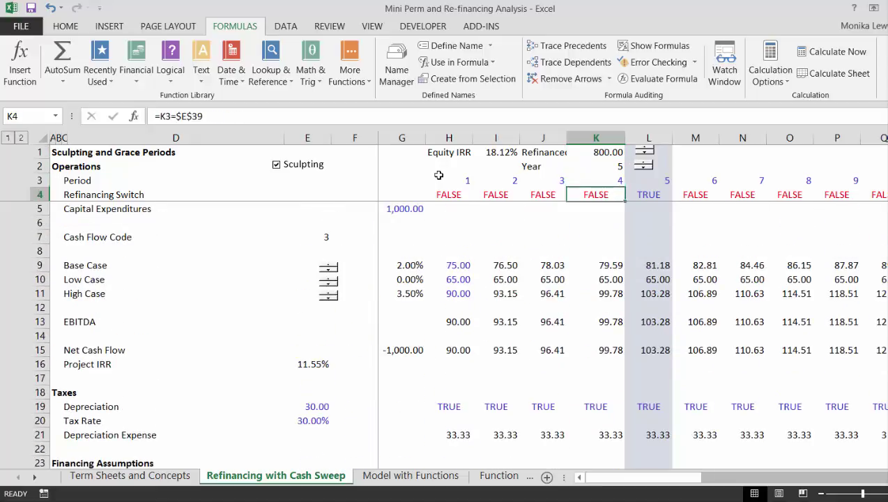
key(Down)
key(Down)
key(Down)
Step: Change the Cash Flow Code in E7 to 1
key(Left)
key(Left)
key(Left)
key(Left)
key(Left)
key(Left)
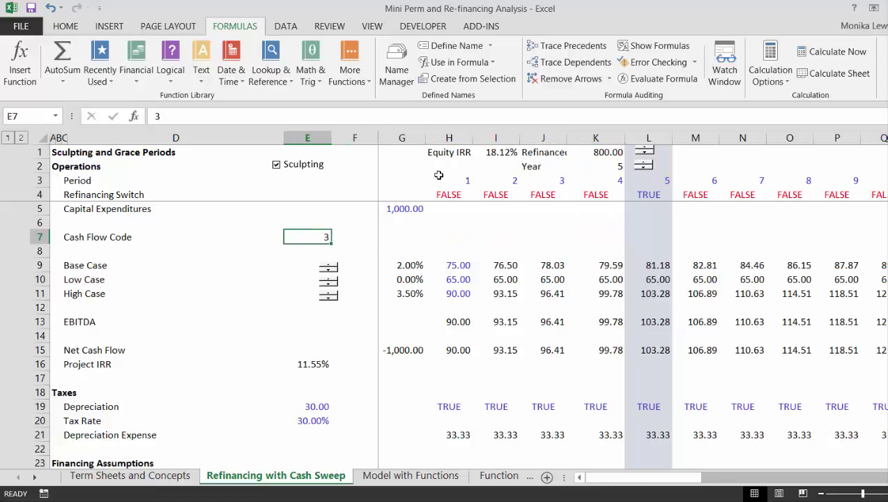
text(1)
key(Return)
key(Up)
key(Down)
key(Down)
key(Down)
key(Down)
key(Down)
key(Down)
key(Down)
key(Down)
key(Down)
key(Down)
key(Down)
key(Down)
key(Down)
key(Down)
key(Down)
key(Down)
key(Down)
key(Down)
key(Down)
key(Down)
key(Down)
key(Down)
key(Down)
key(Down)
key(Down)
key(Down)
key(Down)
key(Down)
key(Down)
key(Down)
key(Down)
key(Down)
key(Down)
key(Down)
key(Down)
key(Down)
key(Down)
key(Down)
key(Down)
Step: Review the refinancing years and amounts in rows 39 and 40
key(Up)
key(Up)
key(Up)
key(Up)
key(Up)
key(Up)
key(Up)
key(Left)
key(Right)
key(Right)
key(Right)
key(Right)
key(Right)
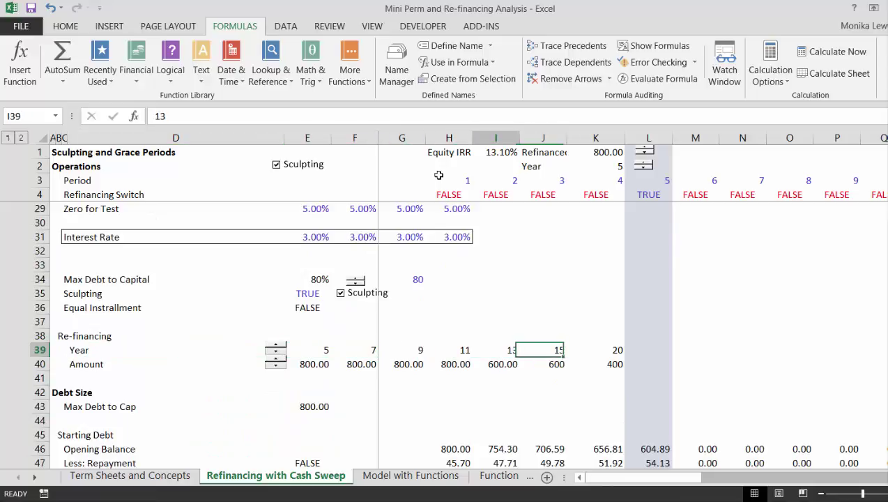
key(Left)
key(Left)
key(Left)
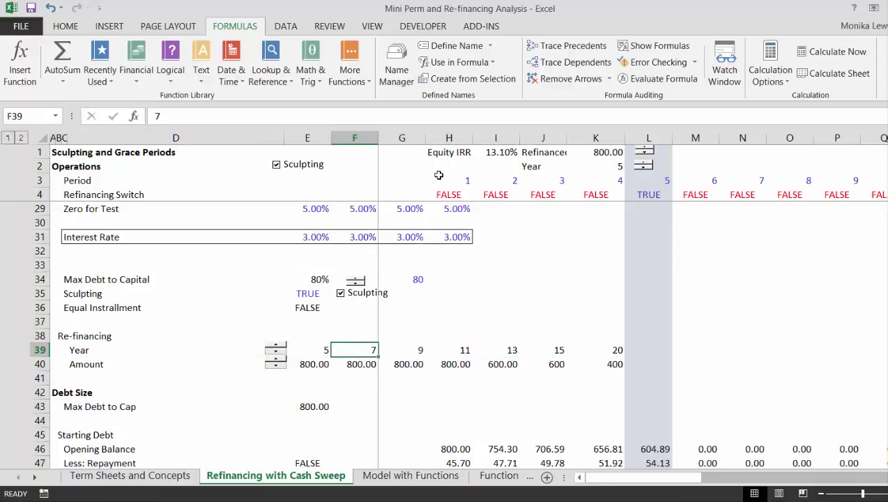
key(Down)
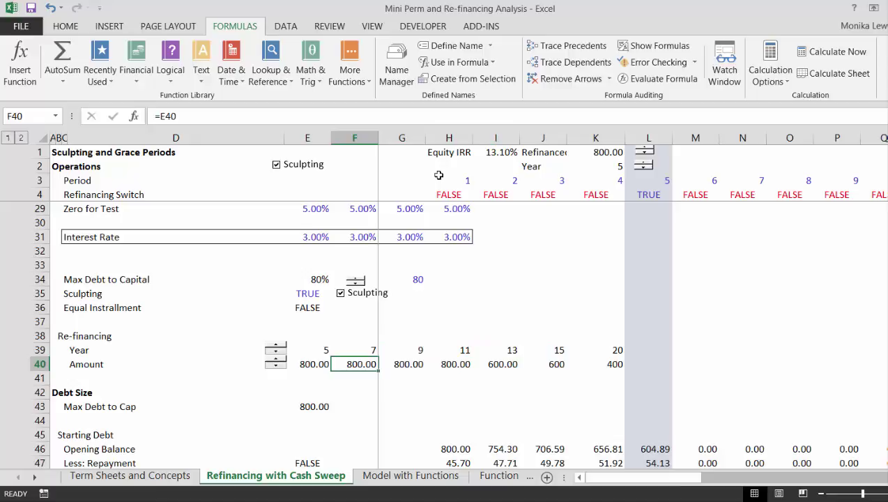
key(Right)
key(Right)
key(Right)
key(Right)
key(shift+Right)
key(Left)
key(Left)
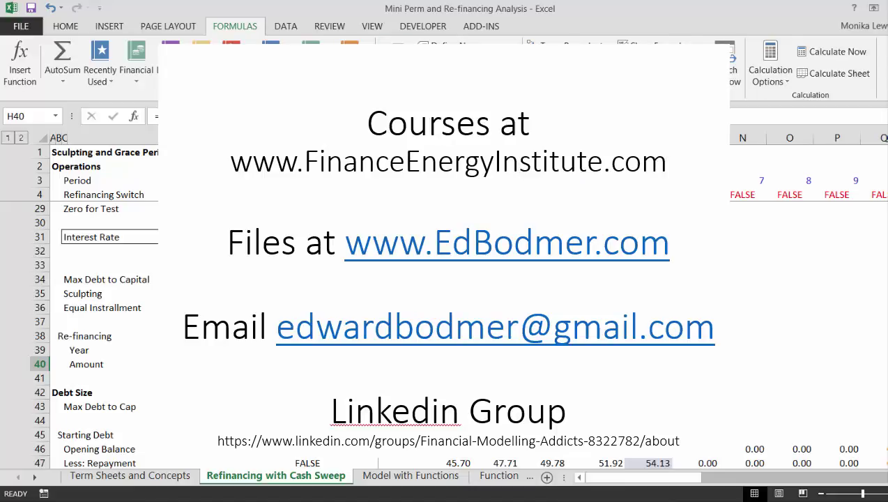
Step: Select the period columns and drag a column border to widen them all to 10.56
click(357, 138)
key(shift+Right)
key(shift+Right)
key(shift+Right)
key(ctrl+shift+Right)
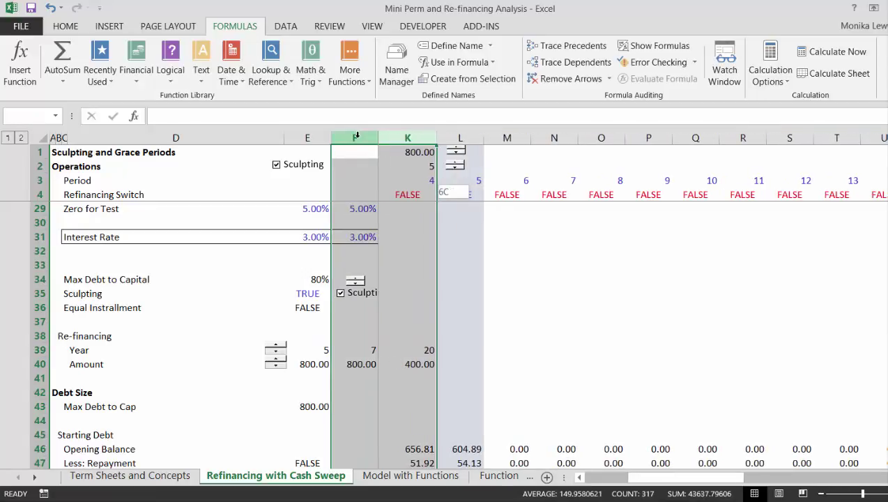
key(shift+Left)
key(shift+Left)
key(shift+Left)
key(shift+Left)
key(shift+Left)
key(shift+Left)
key(shift+Left)
key(shift+Left)
key(shift+Left)
key(shift+Left)
key(shift+Left)
key(shift+Left)
key(shift+Left)
key(shift+Left)
key(shift+Left)
key(shift+Left)
key(shift+Left)
key(shift+Left)
key(shift+Left)
key(shift+Left)
key(shift+Left)
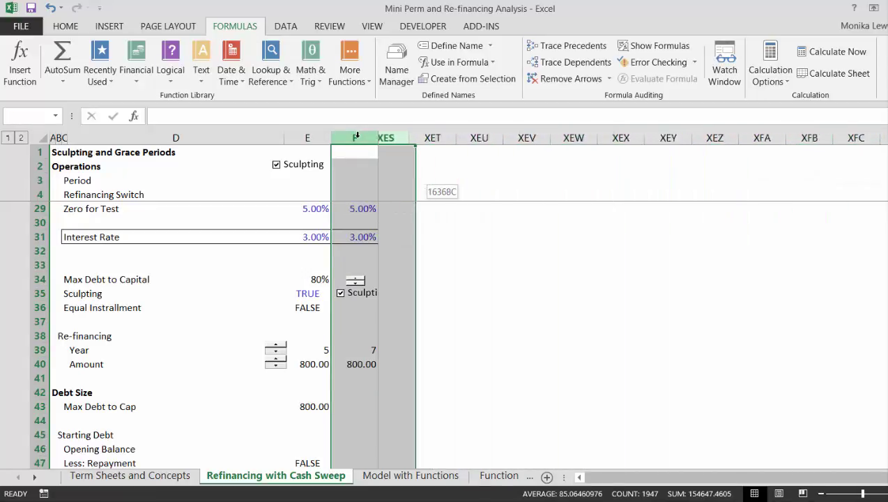
key(Down)
key(Down)
key(Down)
key(Down)
key(Down)
key(Down)
key(Down)
key(Down)
key(Down)
key(Down)
key(Down)
key(Down)
key(Down)
key(Down)
key(Down)
key(Down)
key(Down)
key(Down)
key(Down)
key(Up)
key(Up)
key(Up)
key(Up)
key(Up)
key(Up)
key(Up)
key(Up)
key(Up)
key(Up)
key(Up)
key(Right)
key(ctrl+shift+Right)
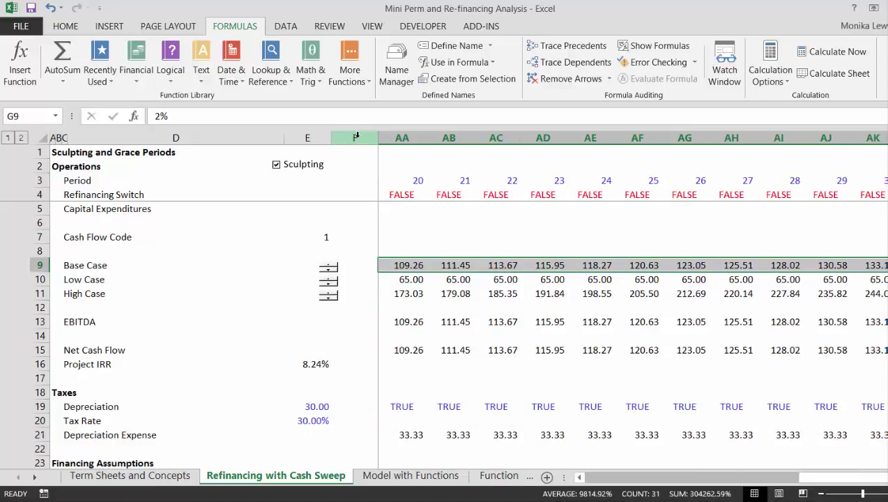
key(ctrl+a)
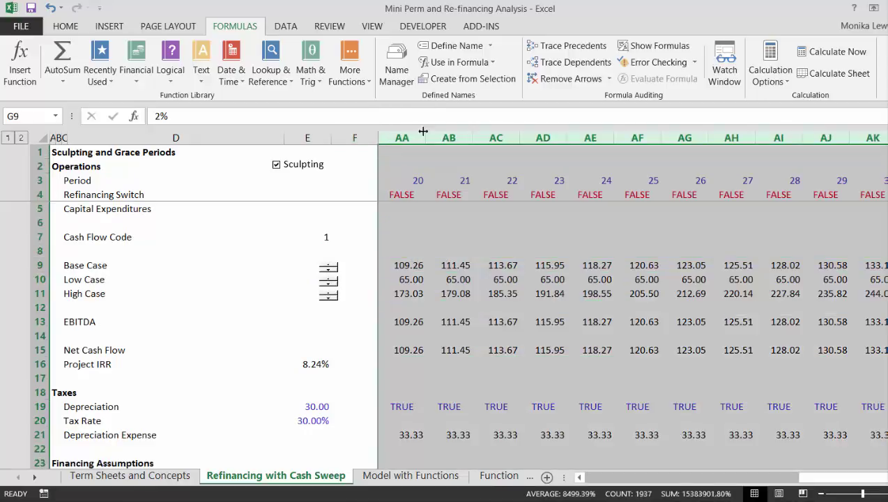
drag(425, 135, 438, 135)
key(Left)
key(Left)
key(Left)
key(Left)
key(Left)
key(Left)
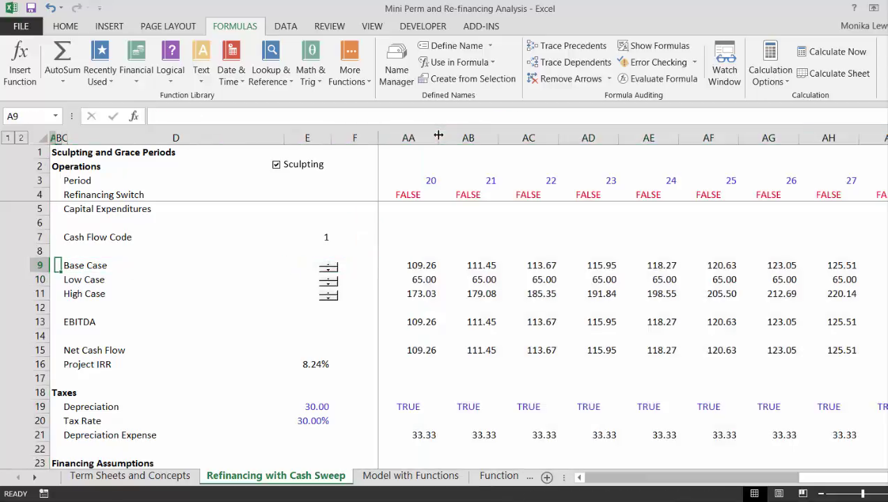
key(Down)
key(Down)
key(Down)
key(Down)
key(Down)
key(Down)
key(Down)
key(Down)
key(Down)
key(Down)
key(Down)
key(Down)
key(Down)
key(Down)
key(Down)
key(Down)
key(Down)
key(Down)
key(Down)
key(Down)
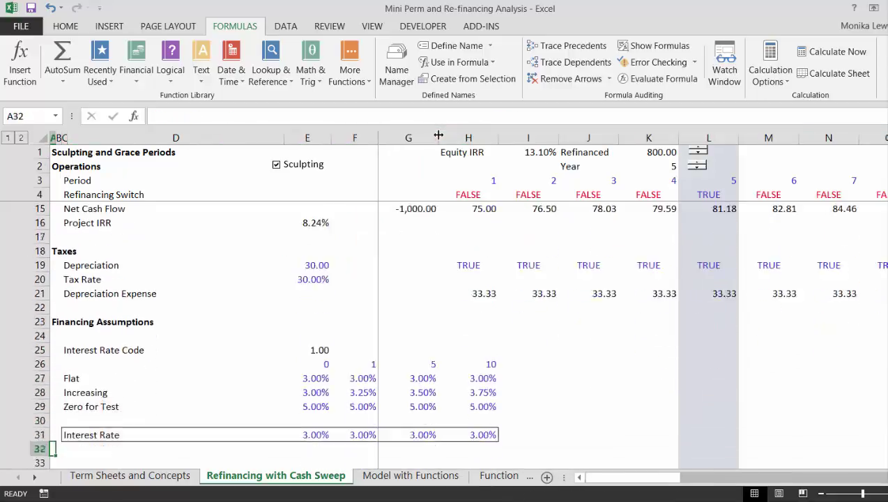
key(Down)
key(Down)
key(Down)
key(Down)
key(Down)
key(Down)
key(Down)
key(Down)
key(Down)
key(Down)
key(Down)
key(Down)
key(Down)
key(Down)
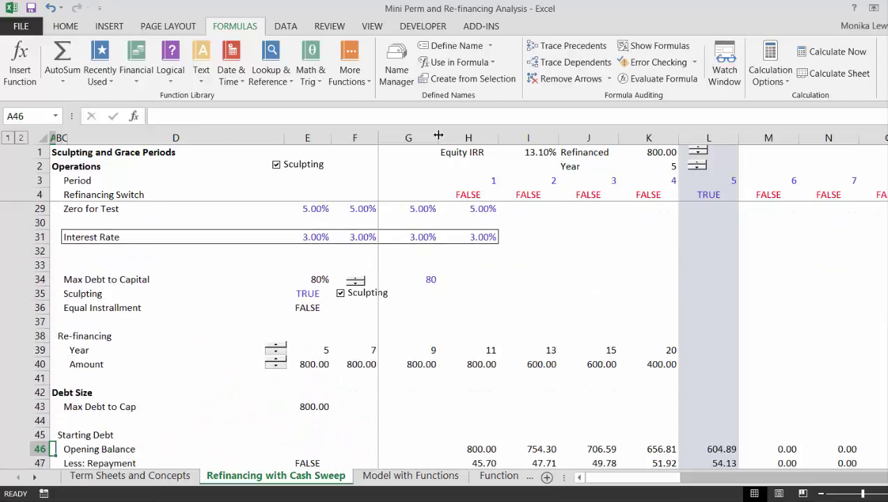
key(Up)
key(Down)
key(Up)
key(Up)
key(Up)
key(Up)
key(Up)
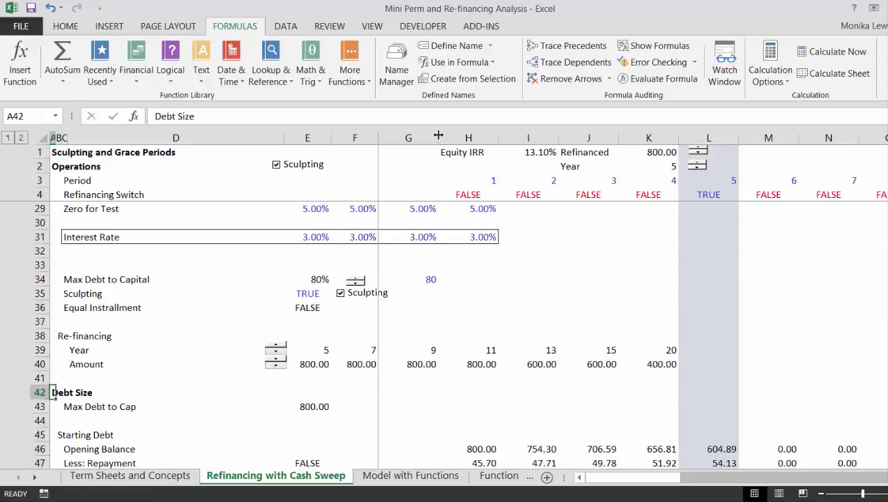
key(Up)
key(Right)
key(Right)
key(Right)
key(Right)
key(Right)
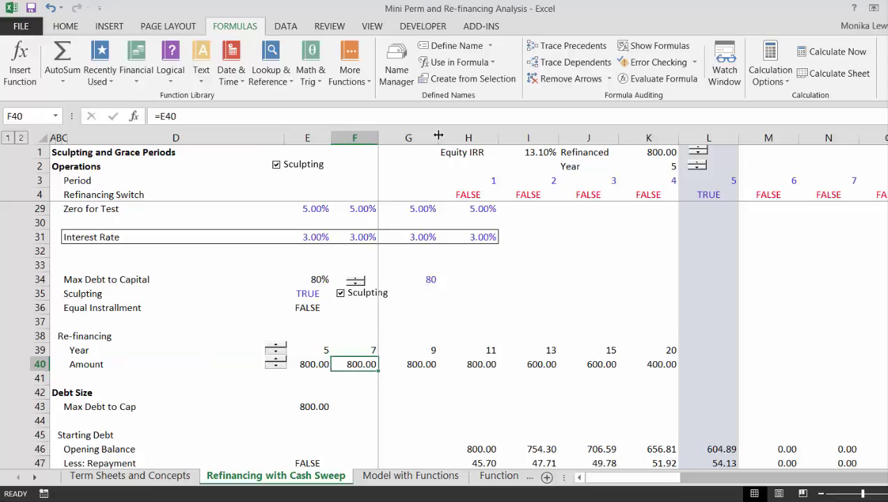
key(Down)
key(Down)
key(Down)
key(Down)
key(Down)
key(Down)
key(Down)
key(Down)
key(Down)
key(Down)
key(Down)
key(Down)
key(Down)
key(Down)
key(Down)
key(Down)
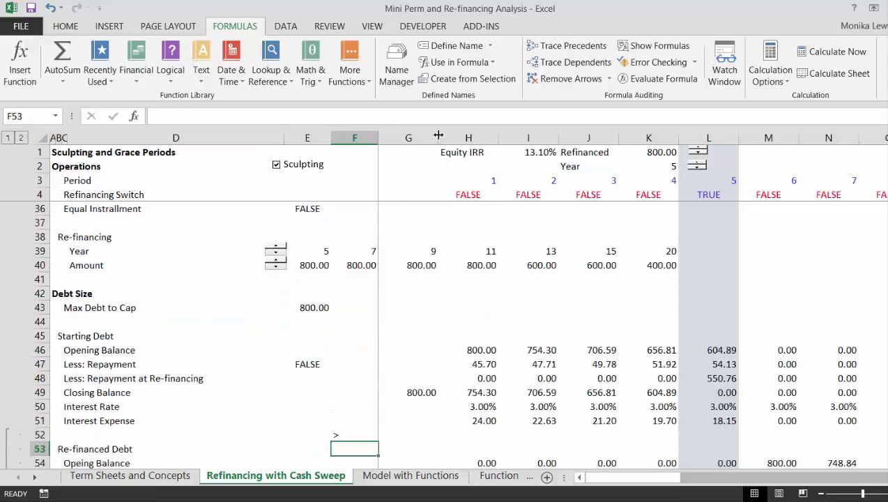
key(Down)
key(Up)
key(Up)
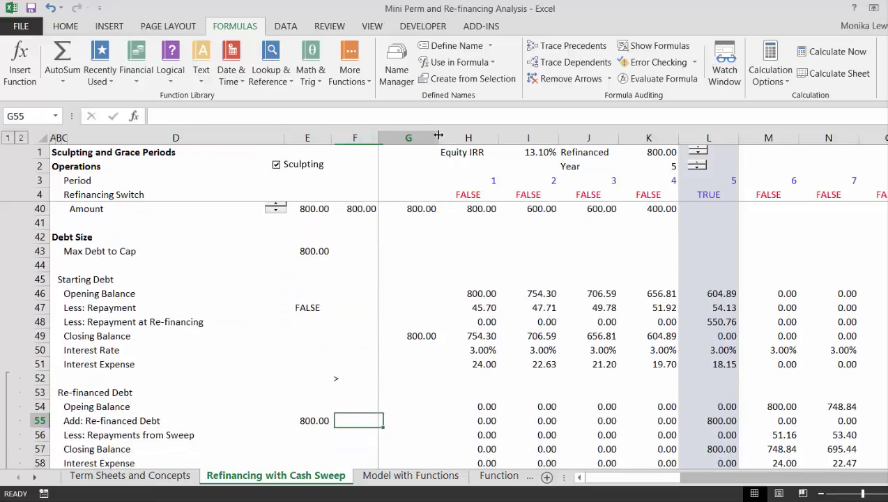
key(Right)
key(Right)
key(Right)
key(Right)
key(Right)
key(Right)
key(Left)
key(Left)
key(Left)
key(Left)
key(Right)
key(Right)
key(Right)
key(Right)
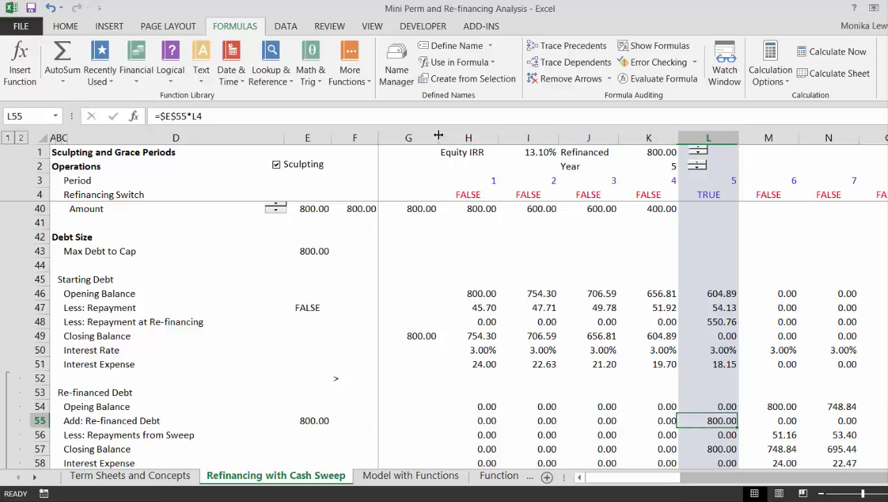
key(Left)
key(Left)
key(Left)
key(Left)
key(Right)
key(Right)
key(Right)
key(Right)
key(Right)
key(Right)
key(Right)
key(Right)
key(Right)
key(Right)
key(Right)
key(Right)
key(Right)
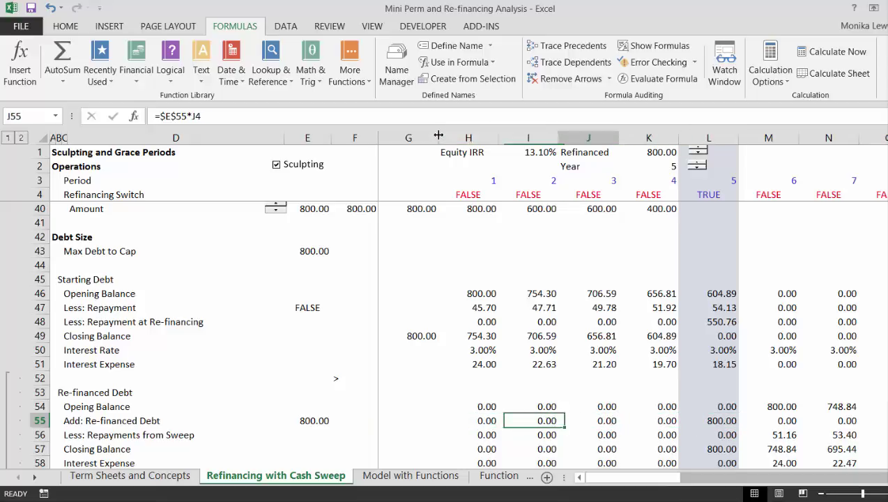
key(Right)
key(Right)
key(Right)
key(Right)
key(Right)
key(Right)
key(Right)
key(Right)
key(Right)
key(Right)
key(Left)
key(Left)
key(Left)
key(Left)
key(Left)
key(Left)
key(Left)
key(Left)
key(Left)
key(Left)
key(Left)
key(Left)
key(Left)
key(Left)
key(Left)
key(Left)
key(Left)
key(Left)
key(Left)
key(Left)
key(Left)
key(Left)
key(Left)
key(Left)
key(Left)
key(Left)
key(Left)
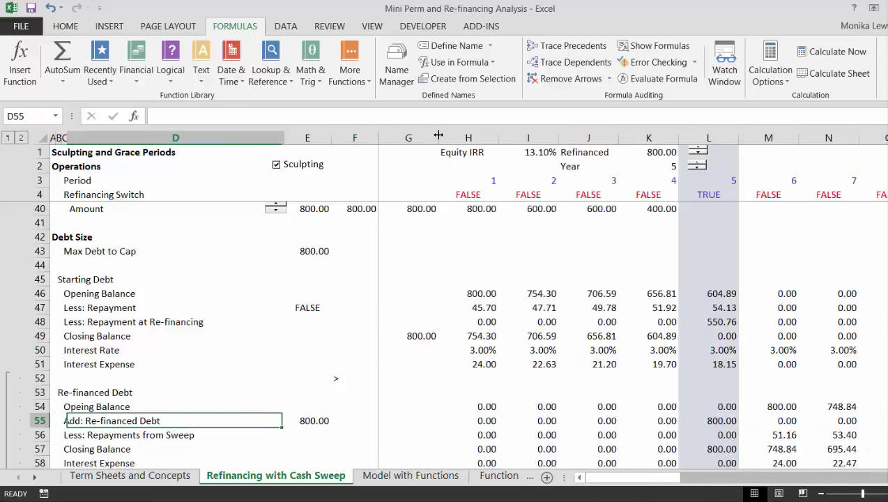
key(Right)
key(Right)
key(Right)
key(Right)
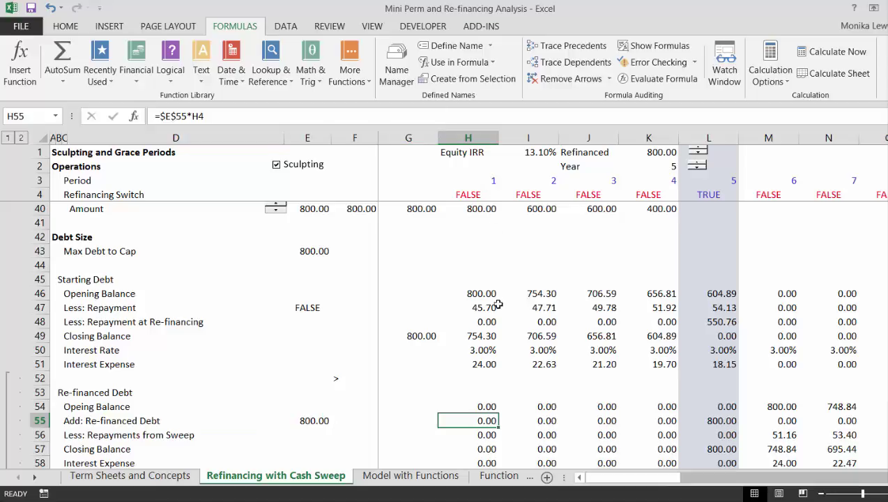
Step: Rewrite H55 as a MATCH of period H3 against the Year row 39:39
key(F2)
key(BackSpace)
key(BackSpace)
key(BackSpace)
key(BackSpace)
key(BackSpace)
key(BackSpace)
key(BackSpace)
key(BackSpace)
text(m)
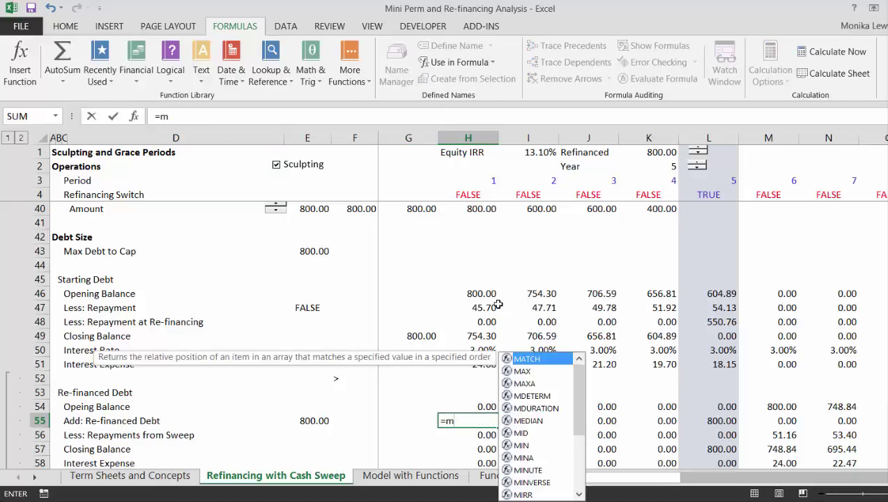
key(Tab)
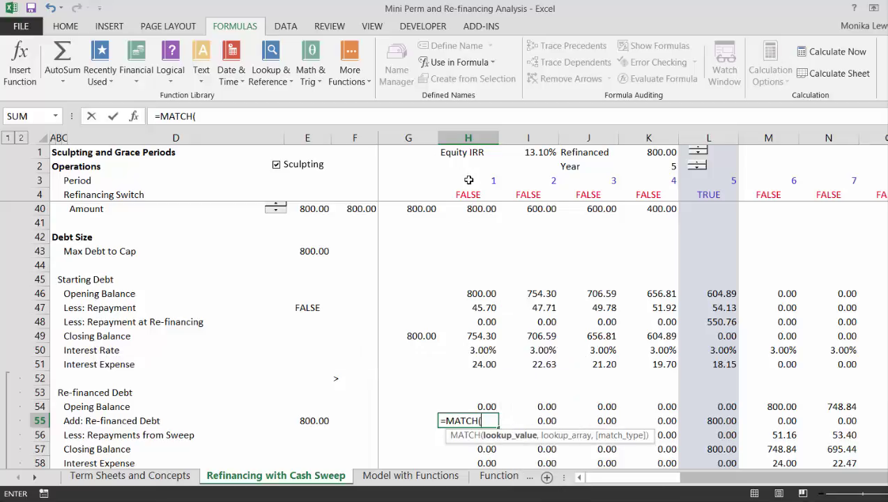
click(469, 180)
text(,)
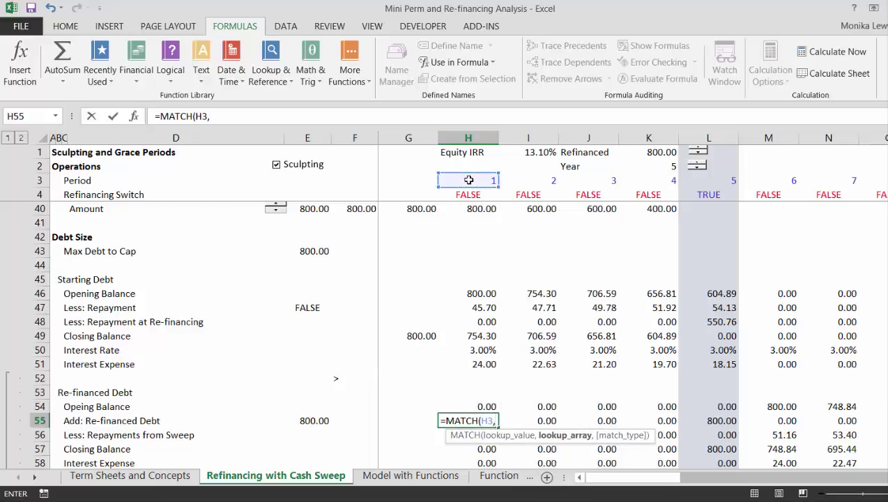
key(Up)
key(Up)
key(Up)
key(Up)
key(Up)
key(Up)
key(Up)
key(Up)
key(Up)
key(Up)
key(Up)
key(Up)
key(Up)
key(Up)
key(Up)
key(Up)
key(Up)
key(Up)
key(Up)
key(Up)
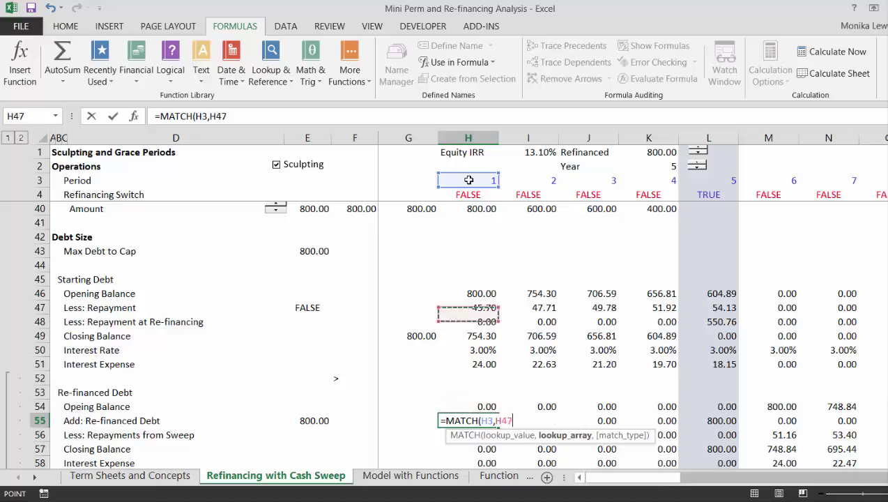
key(Up)
key(Down)
key(Down)
key(Down)
key(Down)
key(Down)
key(shift+space)
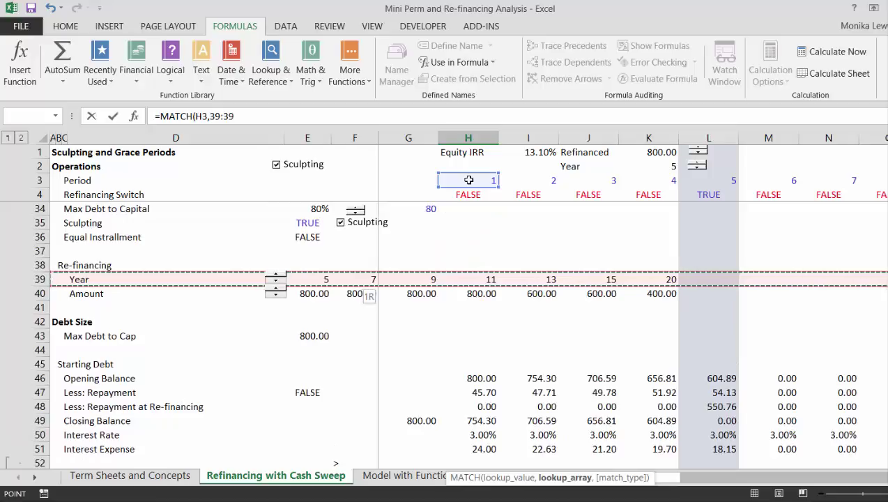
text(,0)
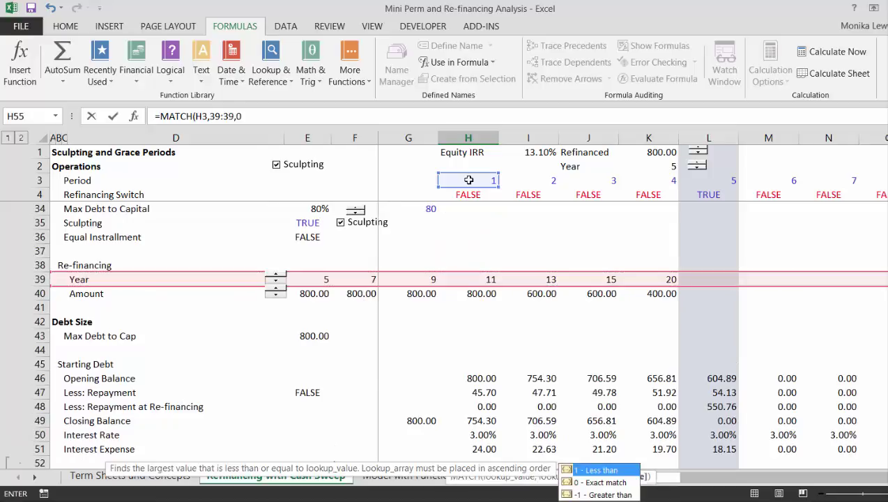
key(ctrl+Return)
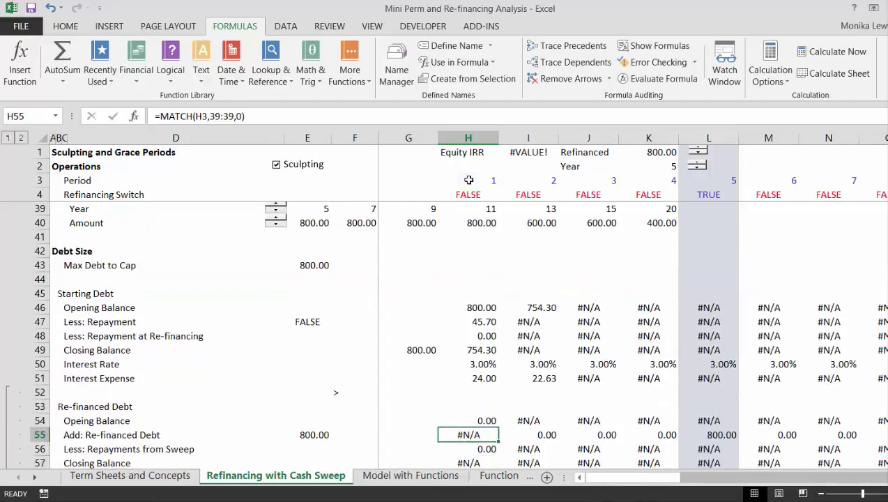
Step: Wrap the MATCH in INDEX over the Amount row 40:40
key(F2)
key(Left)
key(Left)
key(Left)
key(Left)
key(Left)
key(Left)
key(Left)
key(Left)
key(Left)
key(Left)
key(Left)
key(Left)
key(Left)
key(Left)
key(Left)
key(Left)
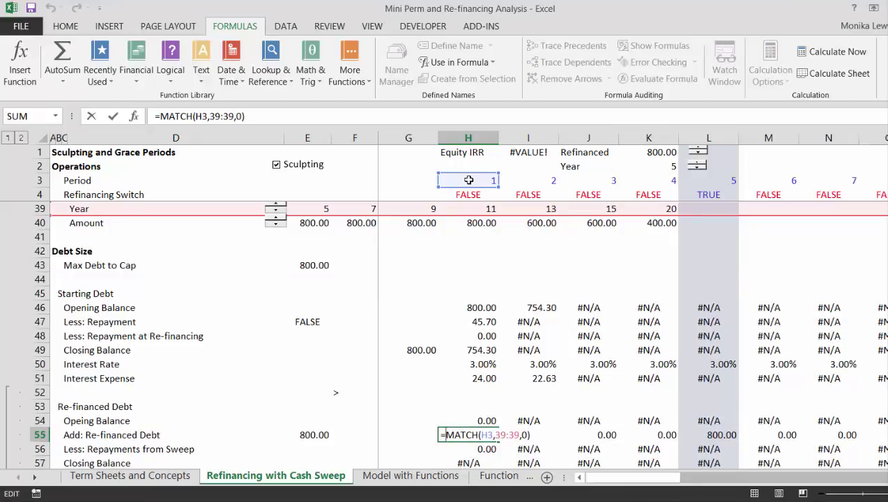
text(index()
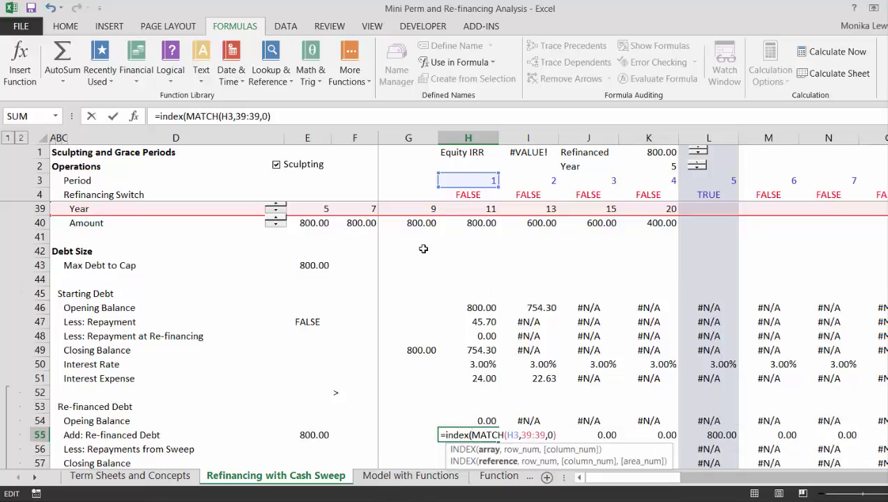
click(39, 222)
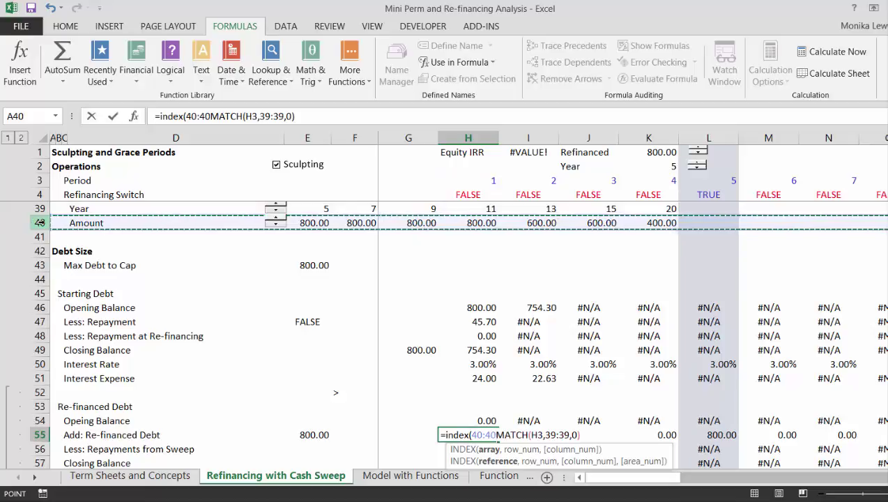
text(,)
key(Return)
key(Return)
key(Return)
Step: Wrap the INDEX/MATCH lookup in IFERROR so it returns 0 on errors
key(Up)
key(Up)
key(F2)
key(Left)
key(Left)
key(Left)
key(Left)
key(Left)
key(Left)
key(Left)
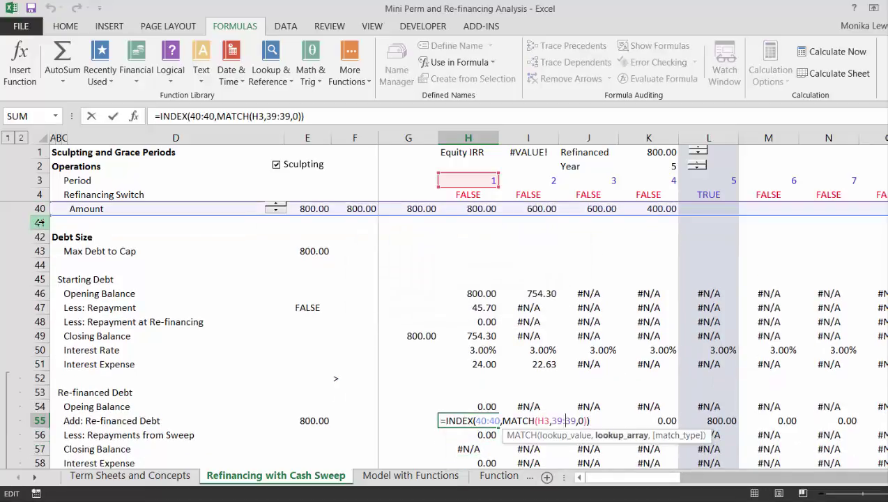
key(Left)
key(Left)
key(Left)
key(Left)
key(Left)
key(Left)
key(Left)
key(Left)
key(Left)
key(Left)
key(Left)
key(Left)
key(Left)
key(Left)
key(Left)
key(Left)
key(Left)
key(Left)
key(Left)
key(Left)
text(if)
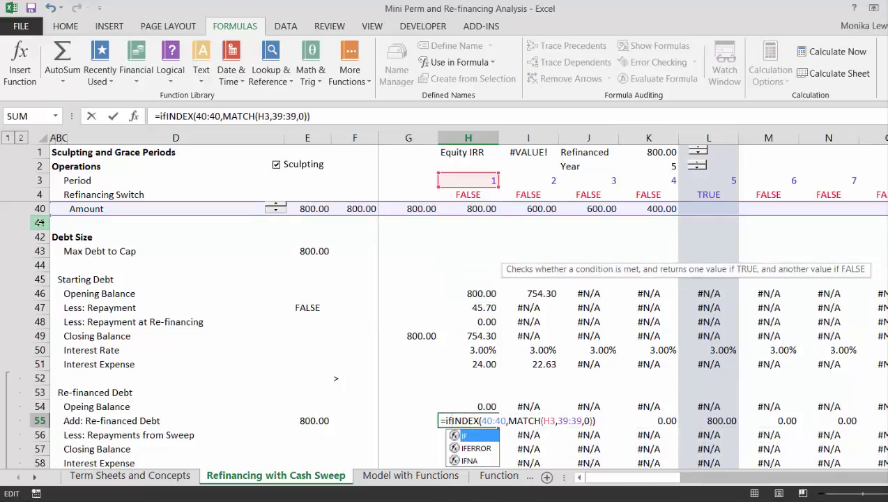
key(Down)
key(Tab)
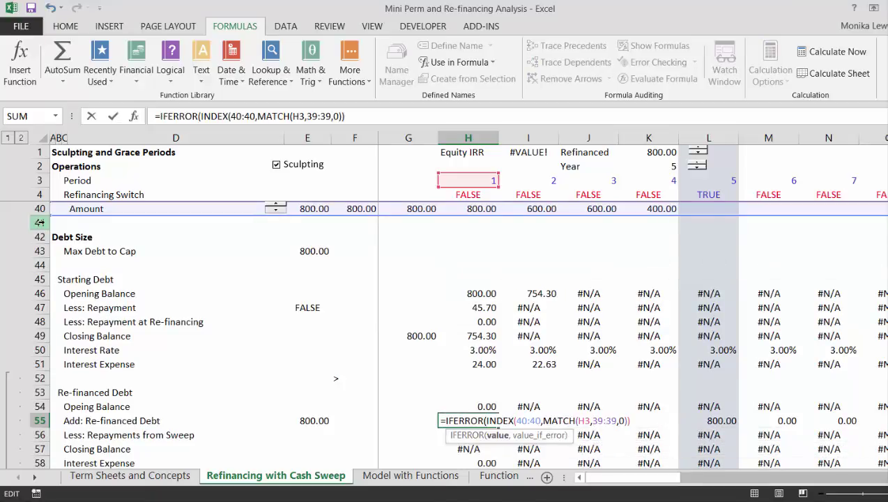
click(355, 116)
text(,0)
key(Return)
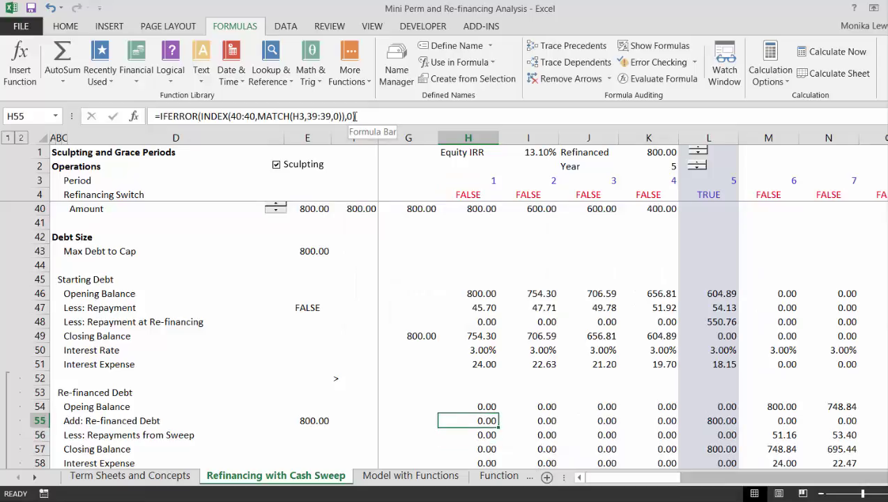
key(ctrl+shift+Right)
key(ctrl+r)
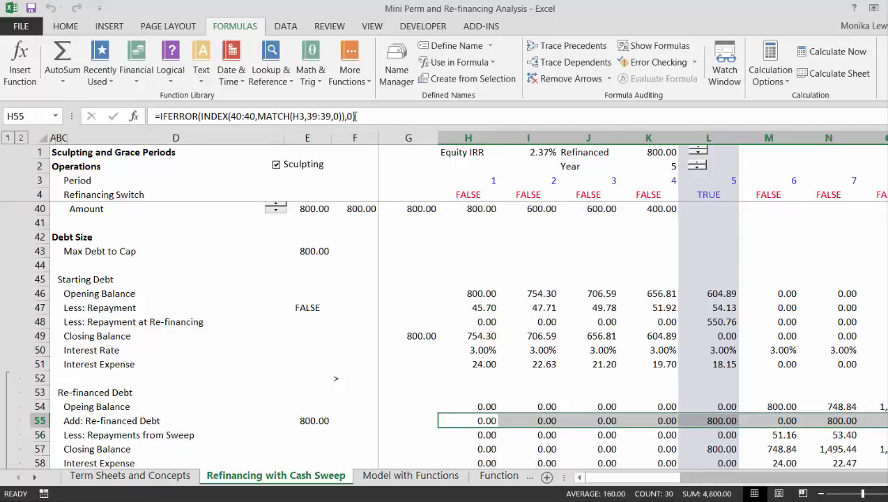
key(Right)
key(Right)
key(Right)
key(Right)
key(Right)
key(Right)
key(Right)
key(Right)
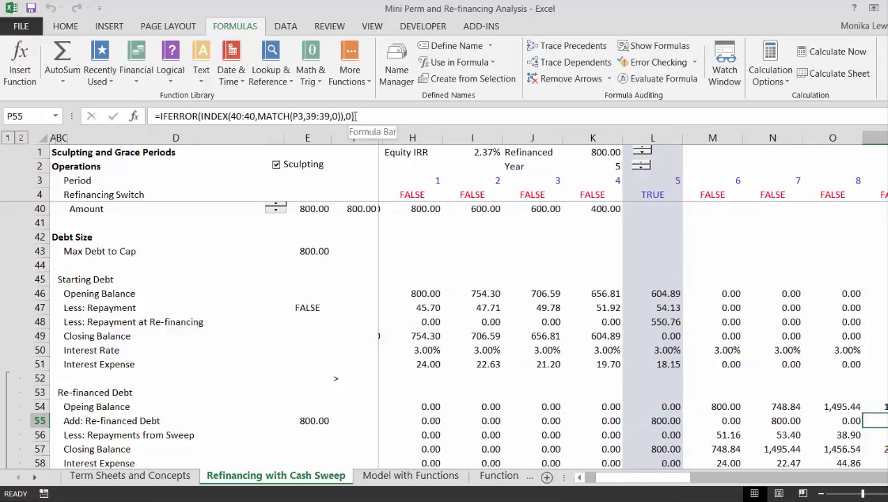
key(Right)
key(Right)
key(Right)
key(Right)
key(Right)
key(Right)
key(Right)
key(Right)
key(Right)
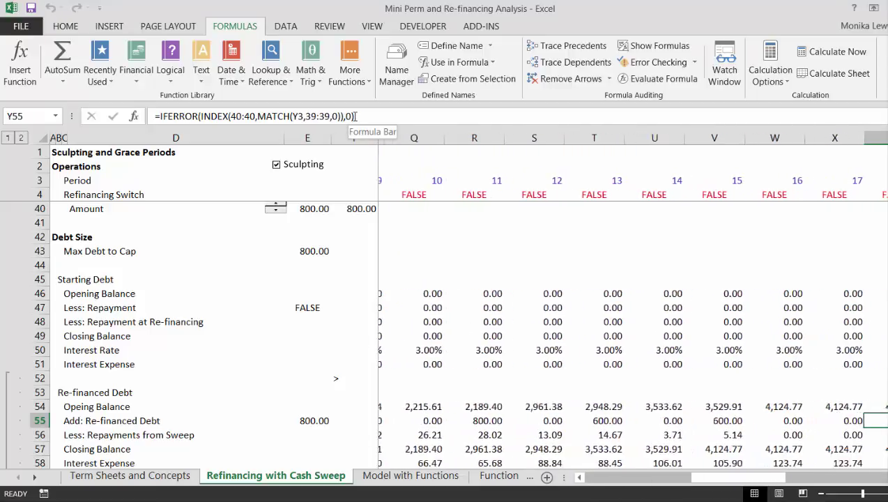
key(Right)
key(Right)
key(Right)
key(Right)
key(Right)
key(Right)
key(Right)
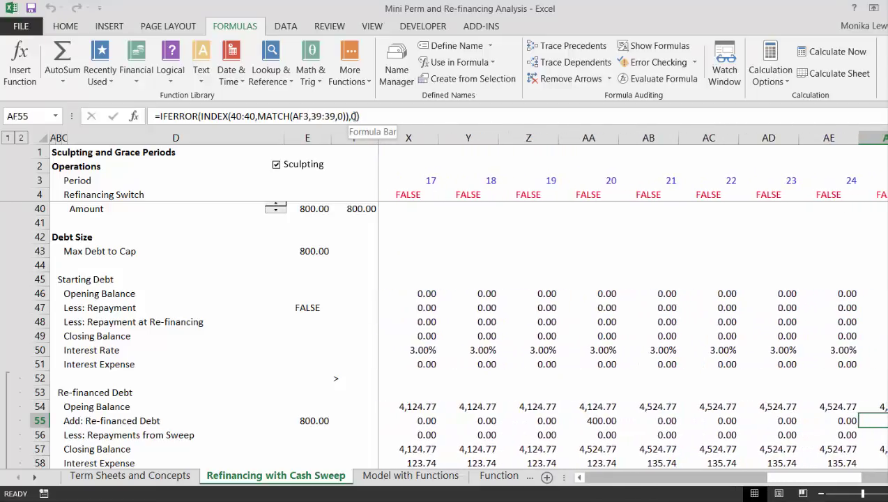
key(Left)
key(Left)
key(Left)
key(Left)
key(Left)
key(Left)
key(Left)
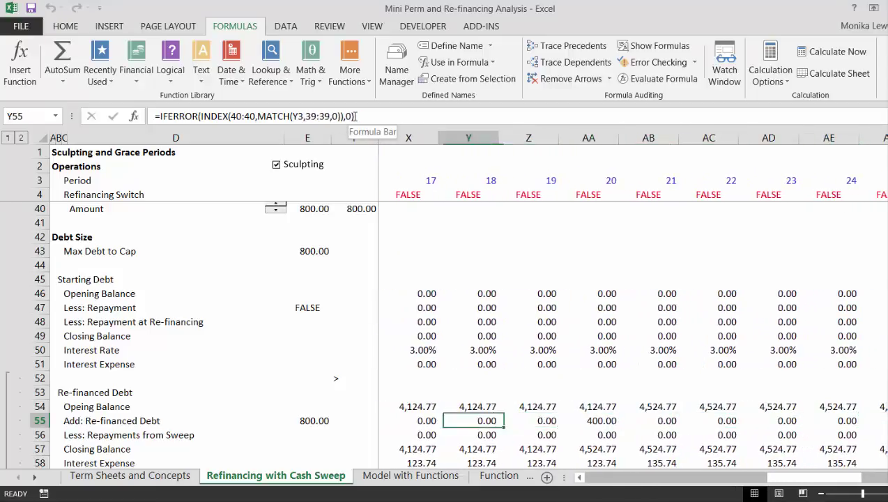
key(Right)
key(Right)
key(Right)
key(Right)
key(Right)
key(Right)
key(Right)
key(Right)
key(Right)
key(Right)
key(Right)
key(Right)
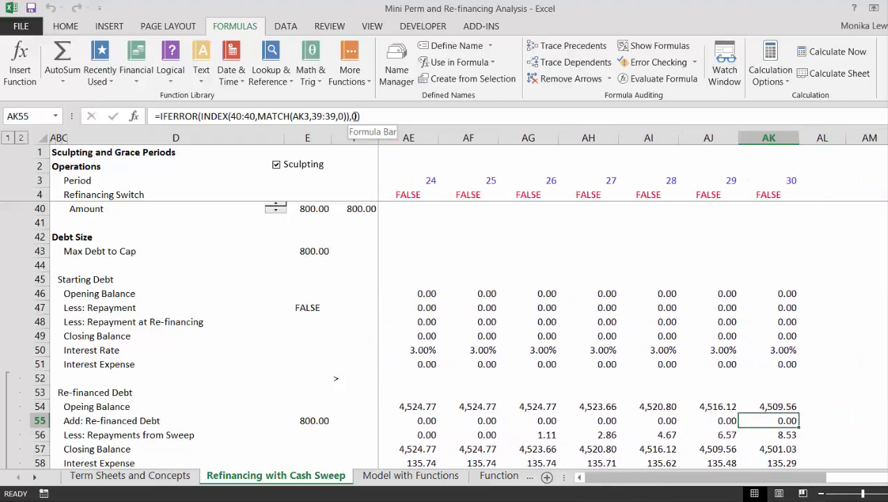
key(ctrl+Left)
key(ctrl+Left)
key(ctrl+Left)
key(Left)
key(Up)
key(Page_Up)
key(Page_Down)
key(Down)
key(Up)
key(Up)
key(Up)
key(Up)
key(Up)
key(Up)
key(Up)
key(Up)
key(Up)
key(Up)
key(Up)
key(Up)
key(Up)
key(Up)
key(Up)
key(Up)
key(Up)
key(Up)
key(Up)
key(Right)
key(Right)
key(Right)
key(Right)
key(Right)
key(Right)
key(Right)
key(Right)
key(Right)
key(Right)
key(Up)
key(Up)
key(Up)
key(Up)
key(Up)
key(Up)
key(Up)
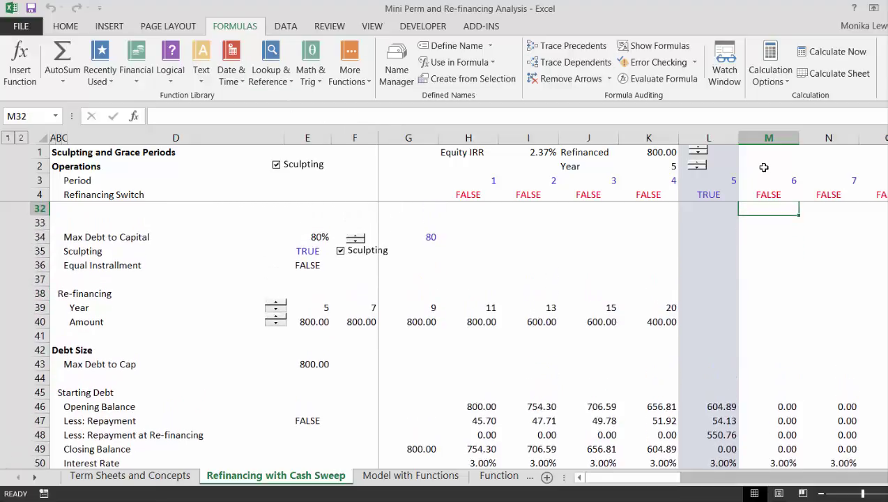
Step: Copy the 400.00 amount from K40 into L40 for the year 25 refinancing
key(ctrl+Right)
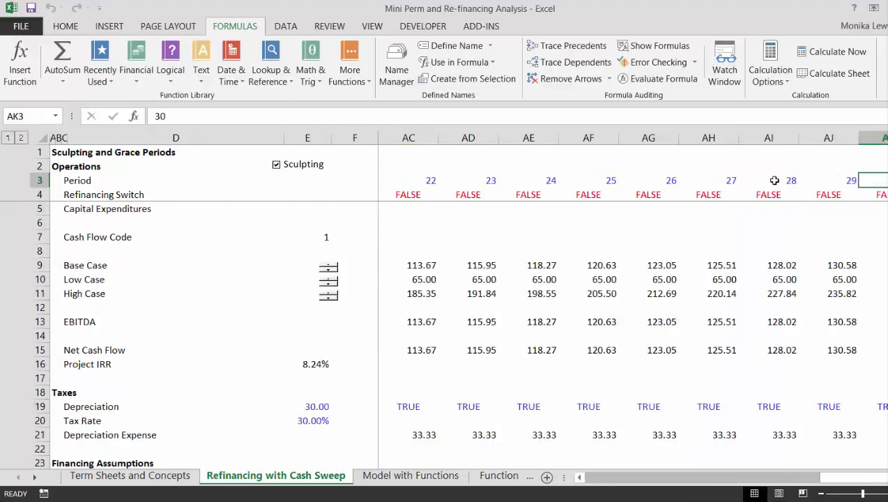
key(ctrl+Left)
key(Left)
key(Left)
key(Left)
key(Left)
key(Left)
key(Left)
key(Down)
key(Down)
key(Down)
key(Down)
key(Down)
key(Down)
key(Down)
key(Down)
key(Down)
key(Down)
key(Down)
key(Down)
key(Down)
key(Down)
key(Down)
key(Down)
key(Down)
key(Down)
key(Down)
key(Down)
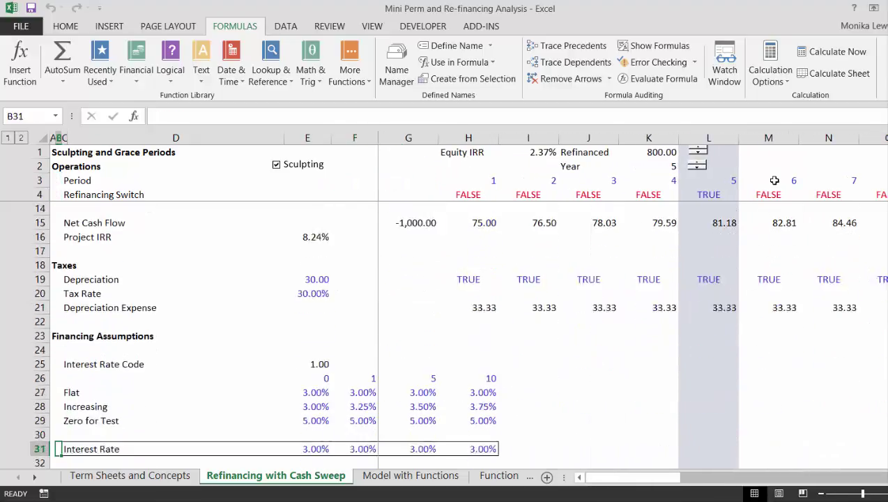
key(Down)
key(Down)
key(Down)
key(Down)
key(Down)
key(Down)
key(Down)
key(Down)
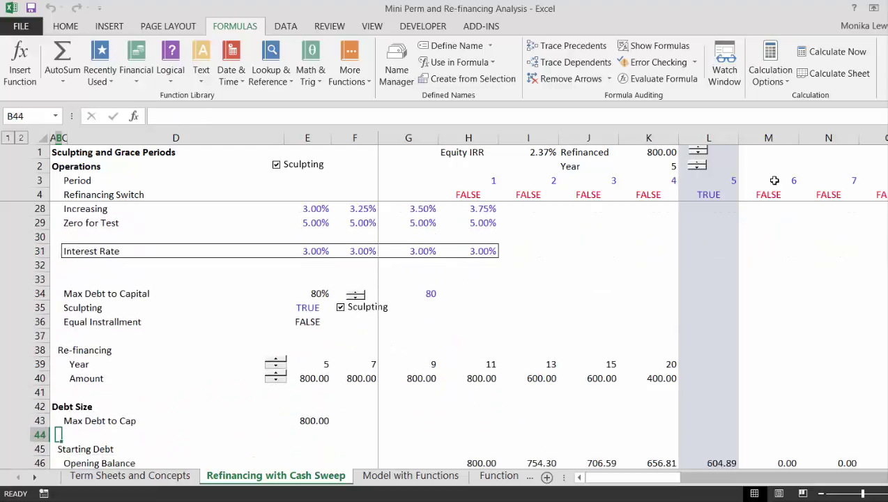
key(Up)
key(Right)
key(Right)
key(Right)
key(Right)
key(Right)
key(Right)
key(Right)
key(Right)
key(Right)
key(Right)
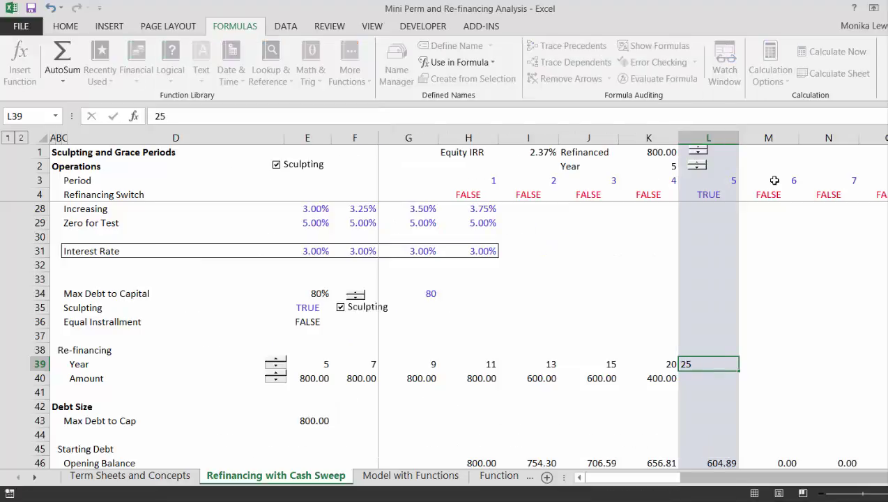
key(Down)
key(Left)
key(shift+Right)
key(Down)
key(Down)
key(Down)
key(Down)
key(Down)
key(Down)
key(Down)
key(Down)
key(Down)
key(Down)
key(Down)
key(Down)
key(Down)
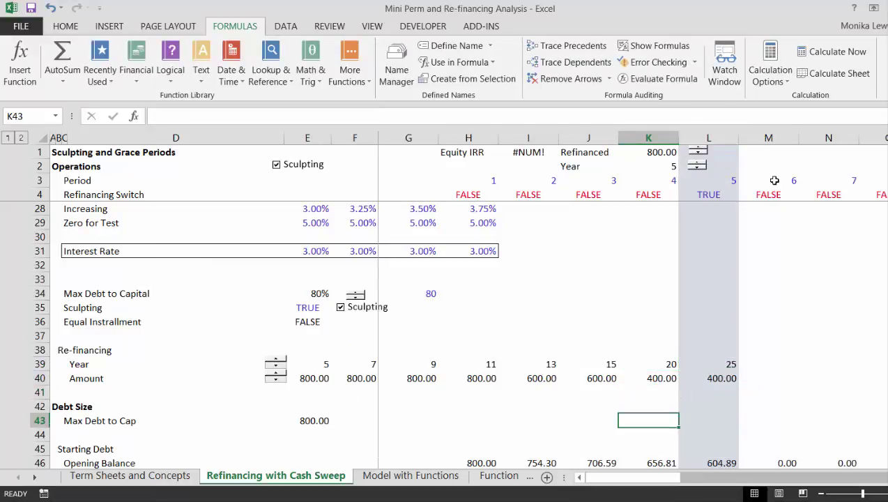
Step: Check the re-financed debt values across the periods in row 55
key(Down)
key(Down)
key(Down)
key(Down)
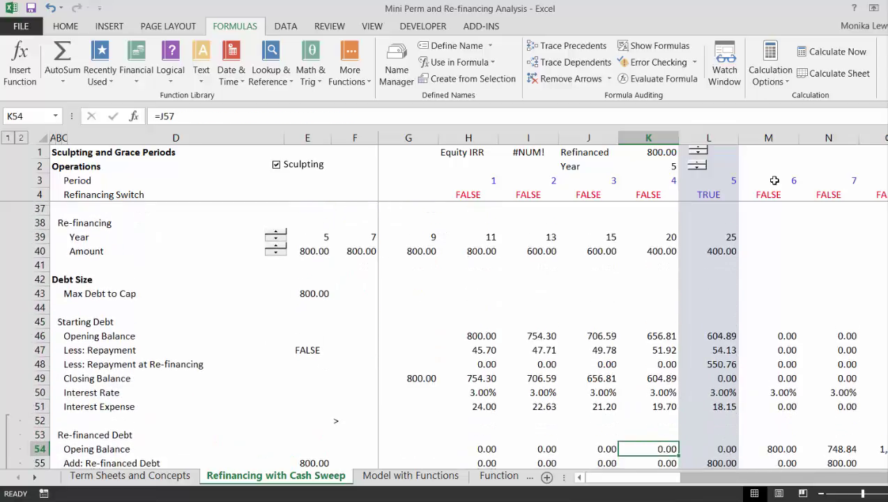
key(Up)
key(Up)
key(Right)
key(Right)
key(Right)
key(Right)
key(Right)
key(Right)
key(Right)
key(Right)
key(Right)
key(Right)
key(Right)
key(Right)
key(Right)
key(Right)
key(Right)
key(Right)
key(Right)
key(Right)
key(Right)
key(Right)
key(Right)
key(Right)
key(Right)
key(Right)
key(Right)
key(Left)
key(Left)
key(Left)
key(Left)
key(Left)
key(Left)
key(Left)
key(Left)
key(Left)
key(Left)
key(Left)
key(Left)
key(Left)
key(Left)
key(Left)
key(Left)
key(Left)
key(Left)
key(Left)
key(Left)
key(Left)
key(Left)
key(Left)
key(Left)
key(Left)
key(Left)
key(Left)
key(Left)
key(Left)
key(Left)
key(Left)
key(Left)
Step: Insert a blank row 57 between Less: Repayments from Sweep and Closing Balance in the Re-financed Debt block
key(Right)
key(Right)
key(Right)
key(Right)
key(Right)
key(Right)
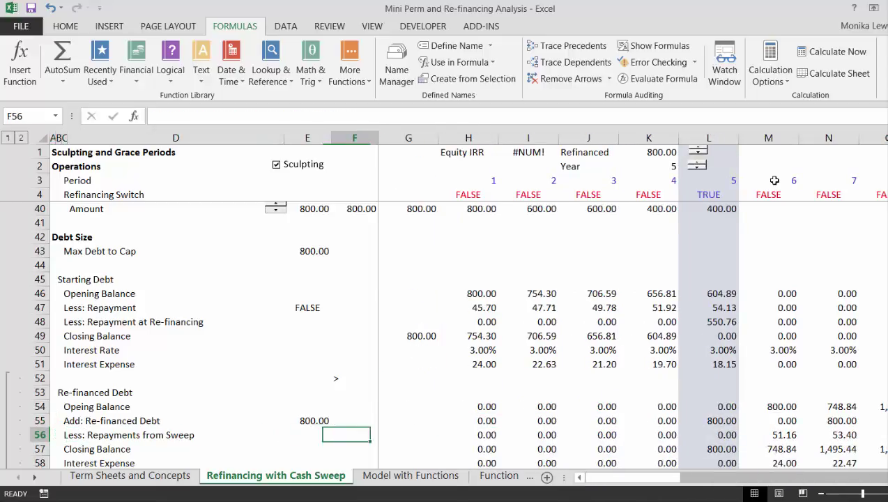
key(Right)
key(Right)
key(Right)
key(Right)
key(Right)
key(Right)
key(Right)
key(Right)
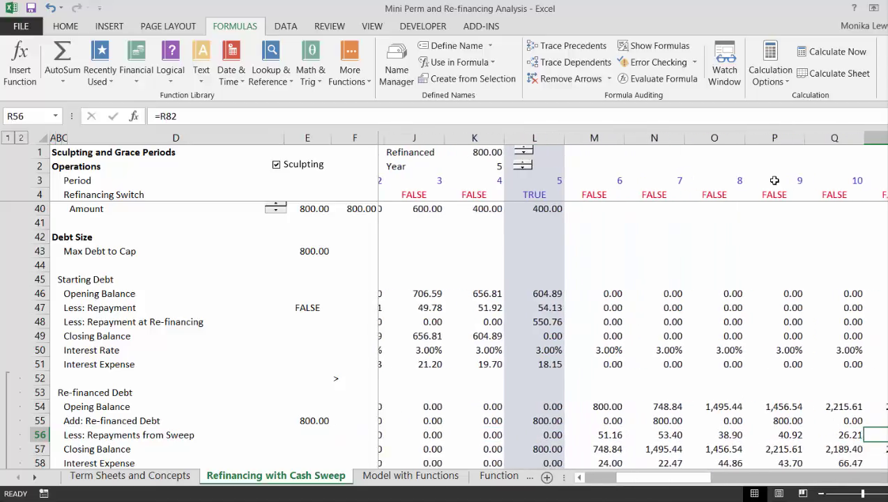
key(Left)
key(Left)
key(Left)
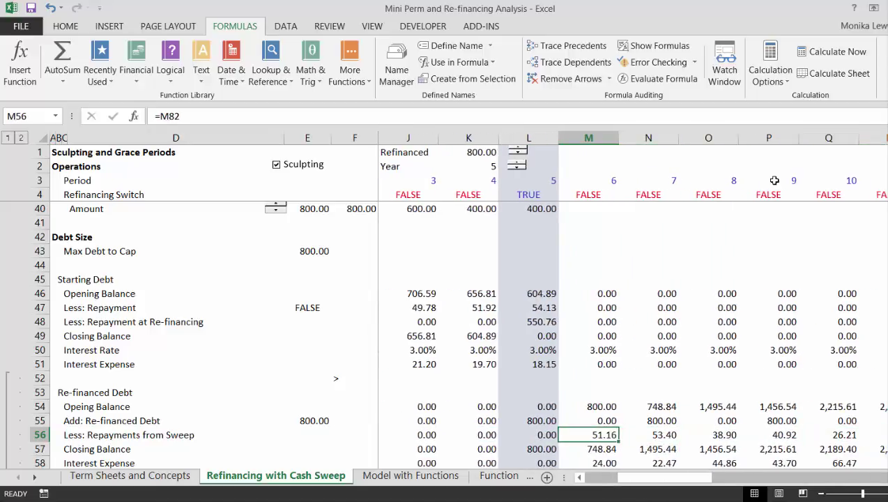
key(Left)
key(Down)
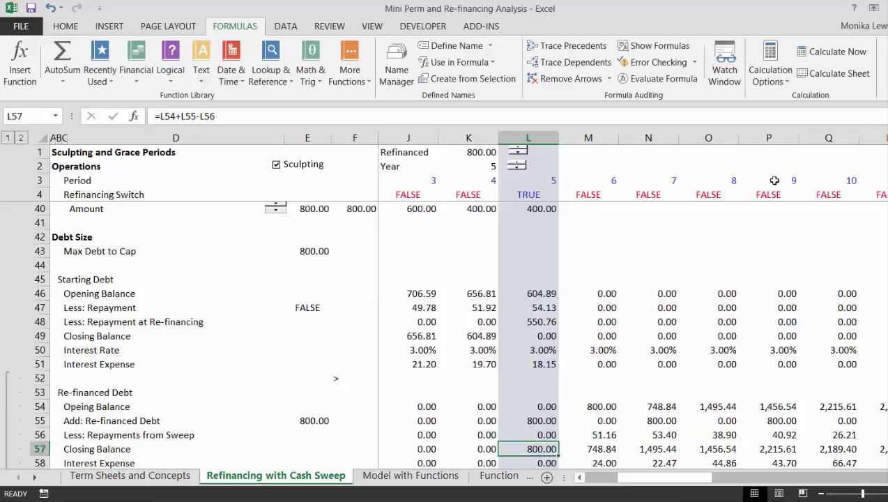
key(shift+Home)
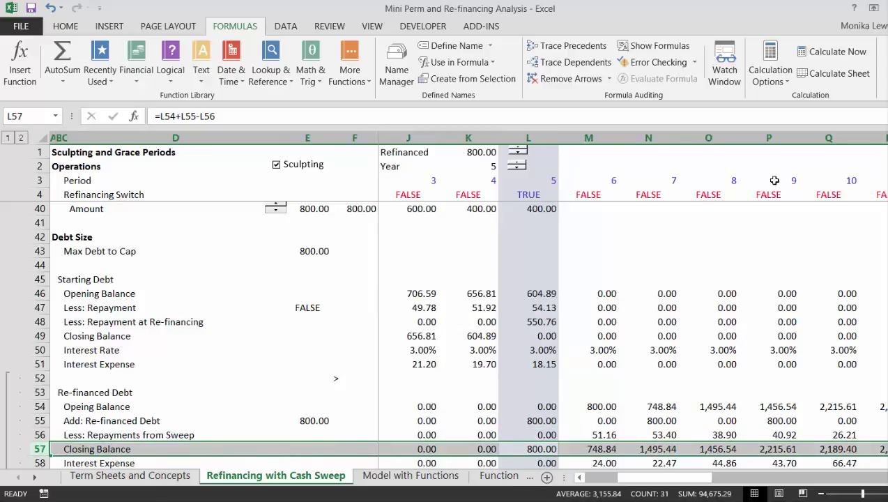
key(shift+space)
key(ctrl+shift+plus)
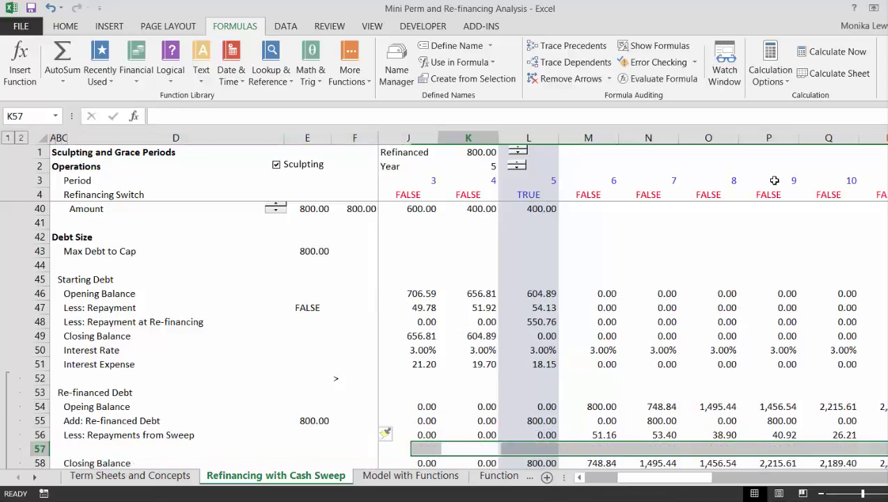
key(Left)
key(Left)
key(Left)
key(Left)
key(Left)
key(Left)
key(Left)
key(Left)
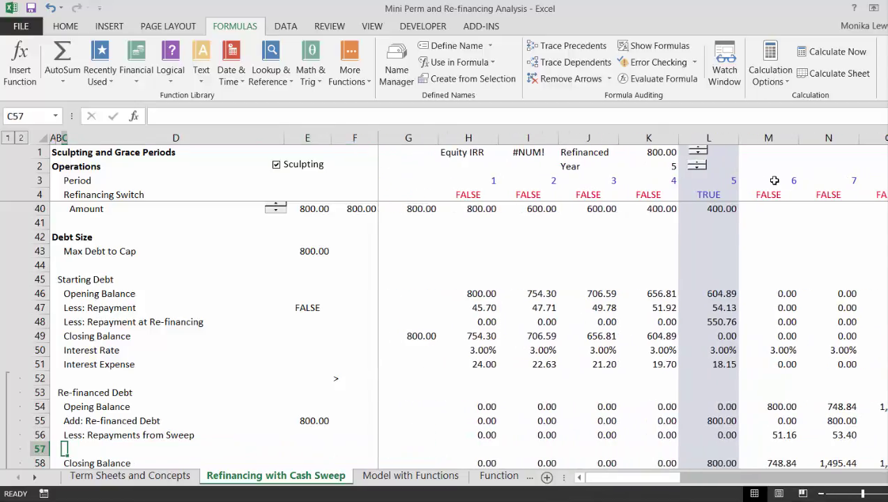
key(shift+Right)
key(shift+Left)
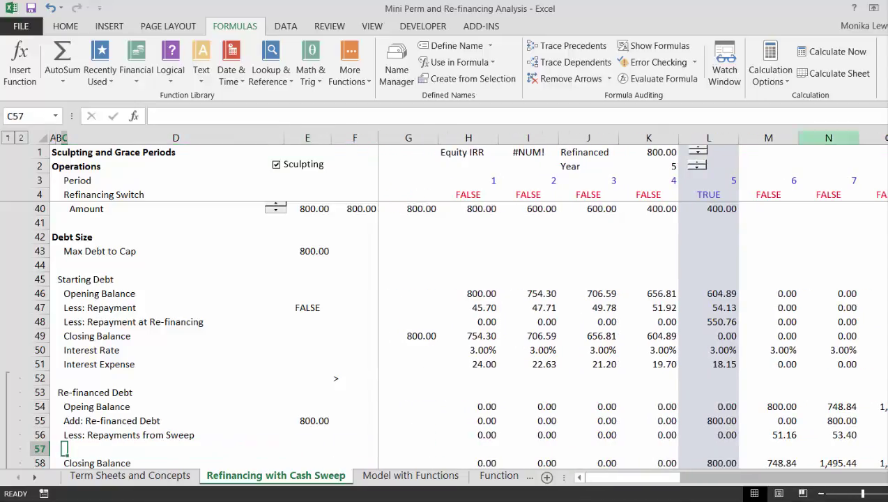
click(472, 194)
key(Left)
key(Left)
key(Left)
key(Left)
key(Left)
key(Right)
key(Right)
key(Right)
key(Right)
key(Right)
key(Right)
key(Right)
key(Right)
key(Right)
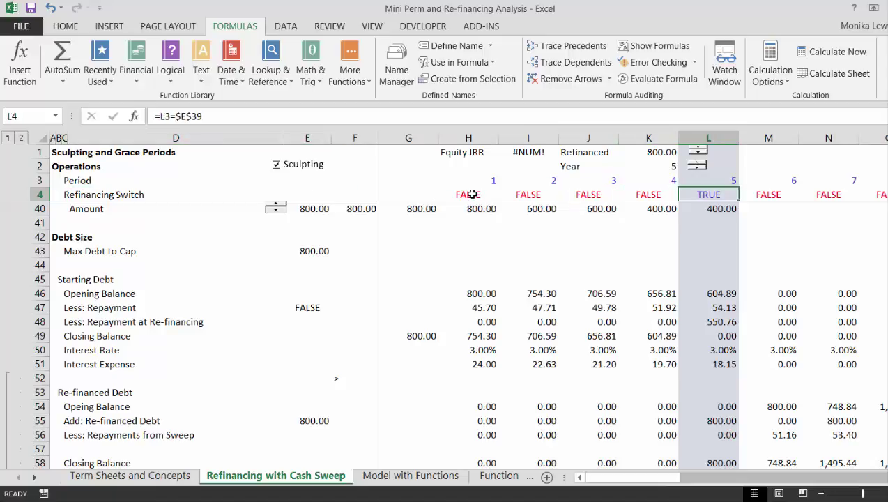
key(Down)
key(Down)
key(Down)
key(Down)
key(Down)
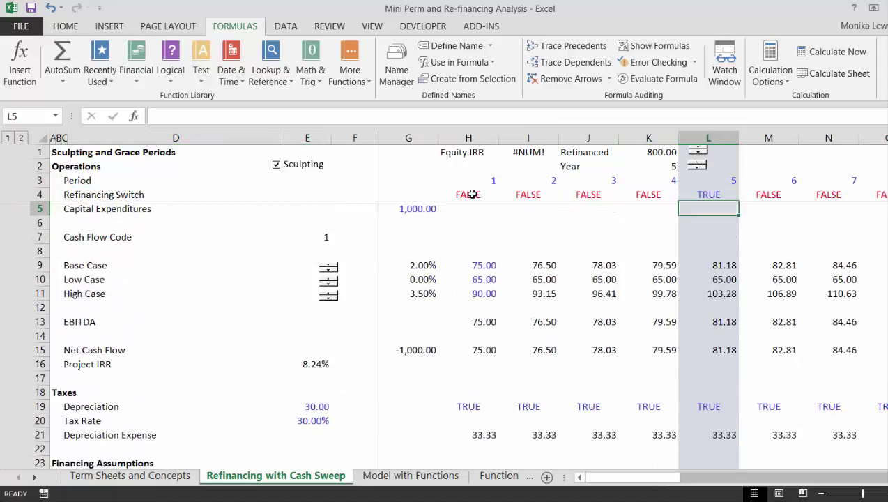
key(Down)
key(Down)
key(Down)
key(Down)
key(Down)
key(Down)
key(Down)
key(Down)
key(Down)
key(Down)
key(Down)
key(Down)
key(Down)
key(Down)
key(Down)
key(Down)
key(Down)
key(Down)
key(Down)
key(Down)
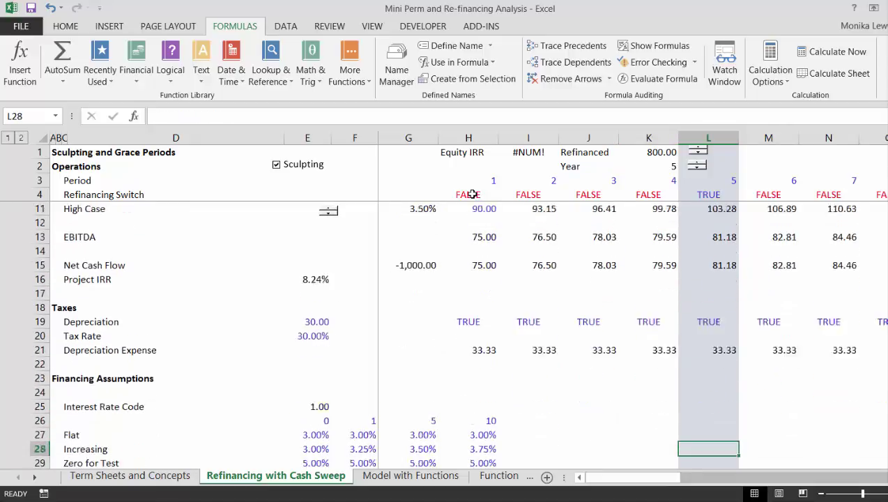
key(Up)
key(Up)
key(Up)
key(Up)
key(Up)
key(Up)
key(Up)
key(Up)
key(Up)
key(Up)
key(Up)
key(Up)
key(Up)
key(Up)
key(Up)
key(Up)
key(Up)
key(Up)
key(Up)
key(Up)
key(Up)
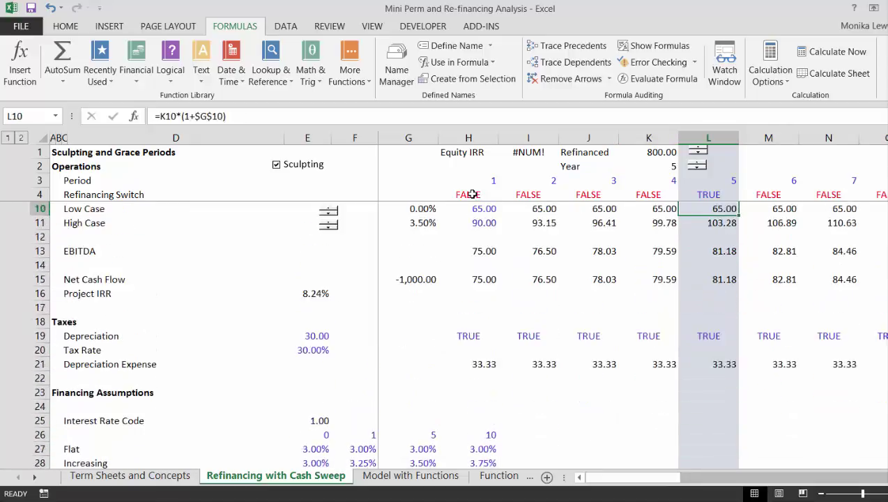
key(Down)
key(Down)
key(Down)
key(Down)
key(Down)
key(Down)
key(Down)
key(Down)
key(Down)
key(Down)
key(Down)
key(Down)
key(Down)
key(Down)
key(Down)
key(Down)
key(Down)
key(Down)
key(Down)
key(Down)
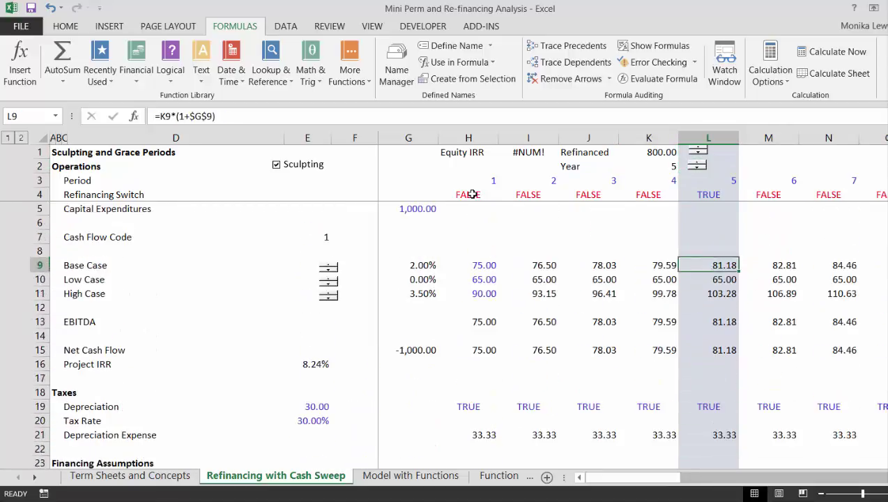
key(Down)
key(Down)
key(Down)
key(Down)
key(Down)
key(Down)
key(Down)
key(Down)
key(Down)
key(Down)
key(Down)
key(Down)
key(Down)
key(Down)
key(Down)
key(Down)
key(Down)
key(Down)
key(Down)
key(Down)
key(Up)
key(Up)
key(Up)
key(Up)
key(Up)
key(Up)
key(Up)
key(Up)
key(Up)
key(Up)
key(Down)
key(Down)
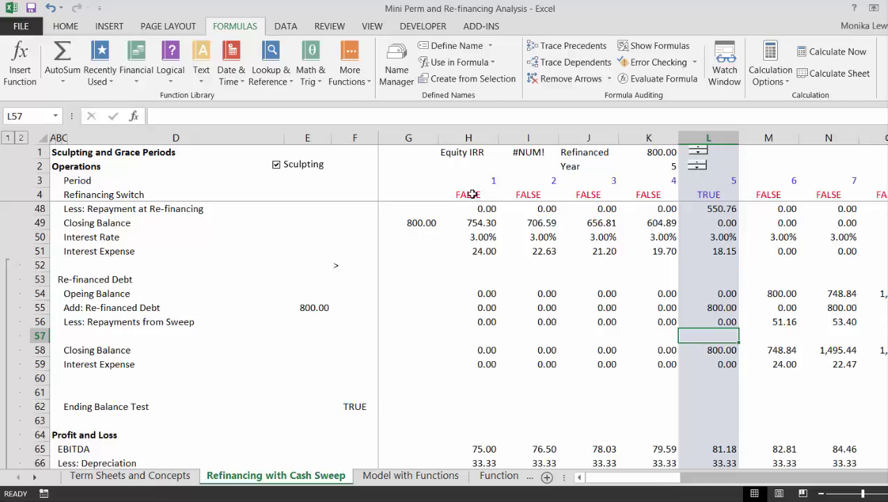
key(Left)
key(Right)
Step: Enter =MATCH(H3,39:39,0) in H4 to look up period 1 among the refinancing years
click(453, 189)
key(Left)
key(Left)
key(Right)
key(Right)
text(=mat)
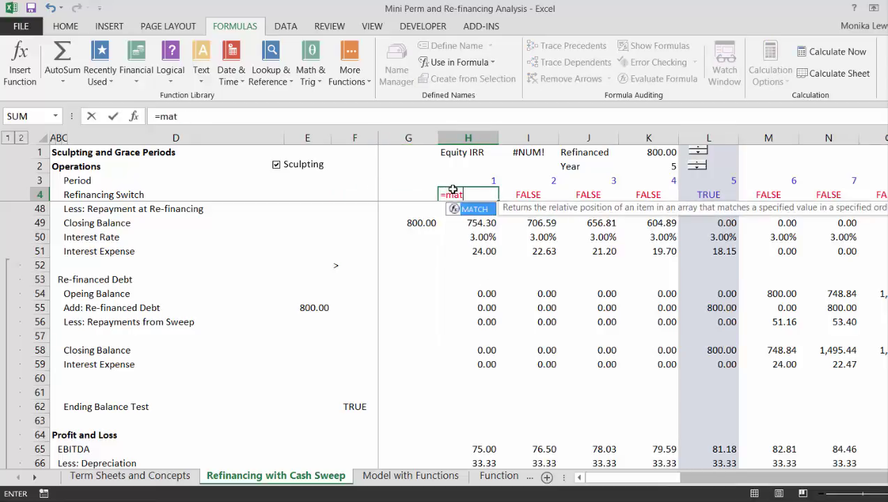
key(Tab)
key(Up)
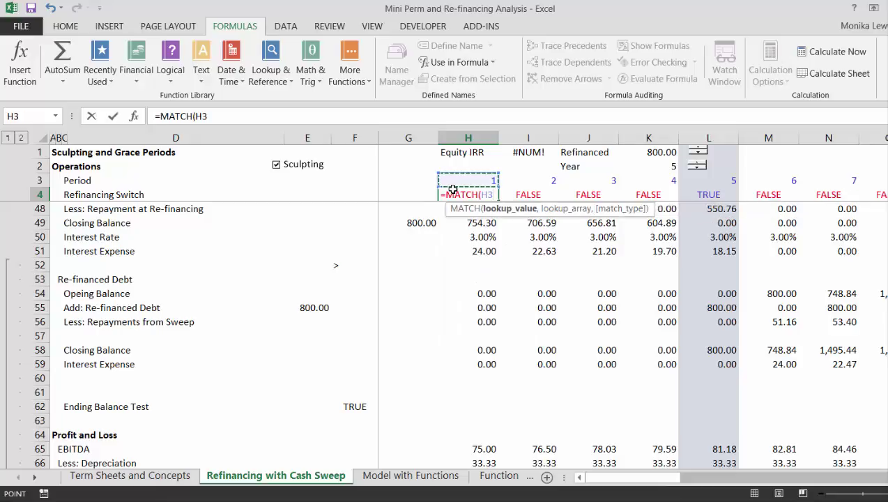
text(,)
key(Down)
key(Down)
key(Down)
key(Down)
key(Down)
key(Down)
key(Down)
key(Down)
key(Down)
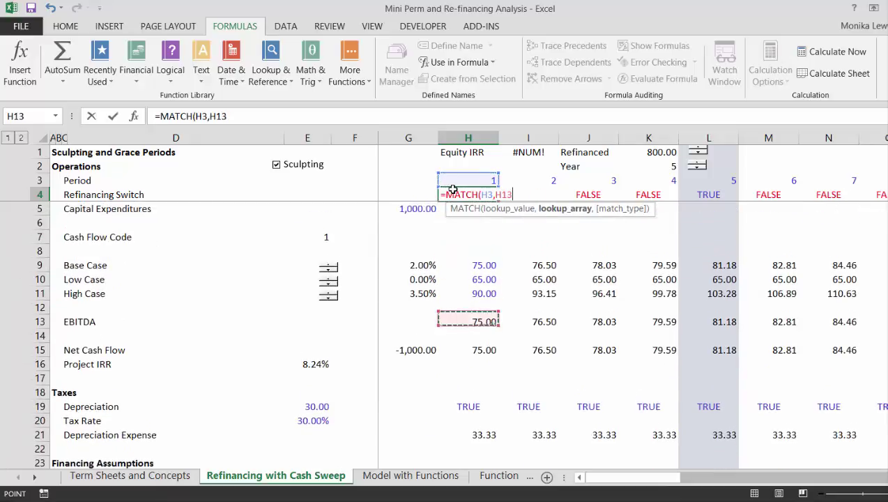
key(Down)
key(Down)
key(Down)
key(Down)
key(Down)
key(Down)
key(Down)
key(Down)
key(Down)
key(Down)
key(Down)
key(Down)
key(Down)
key(Down)
key(Down)
key(Down)
key(Down)
key(Down)
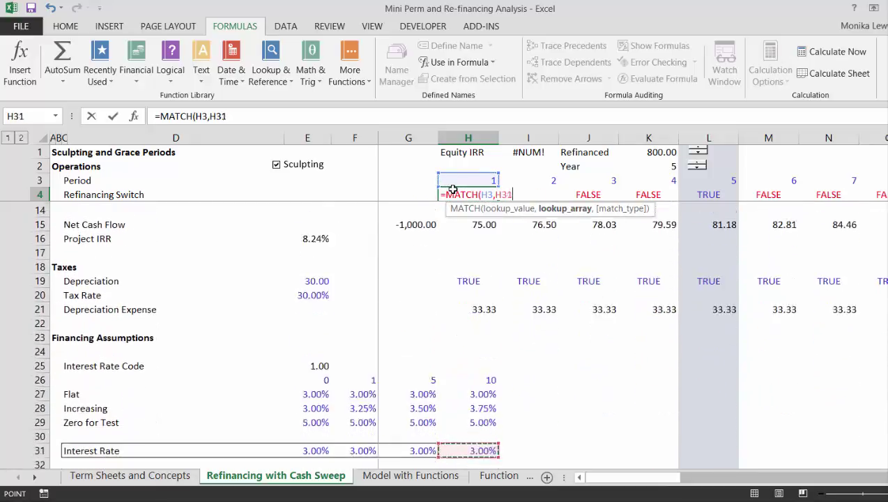
key(Up)
key(Up)
key(Down)
key(Down)
key(Down)
key(Down)
key(Down)
key(Down)
key(Down)
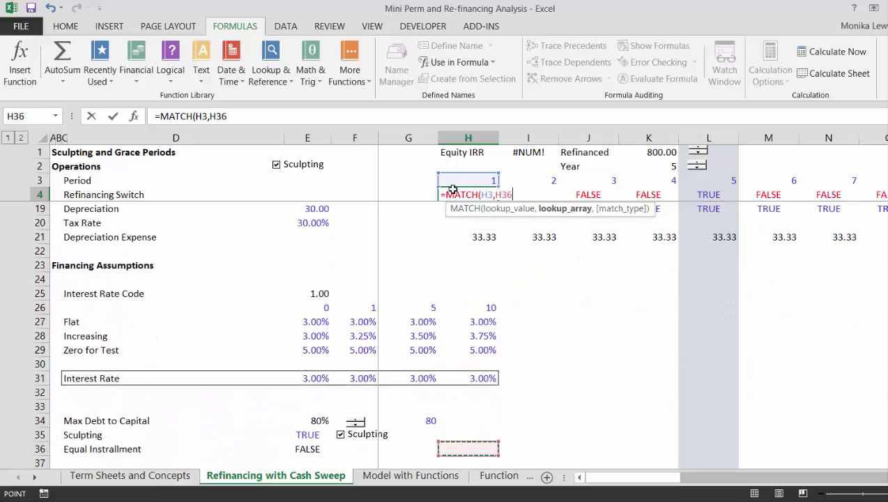
key(Down)
key(Down)
key(Down)
key(Down)
key(Up)
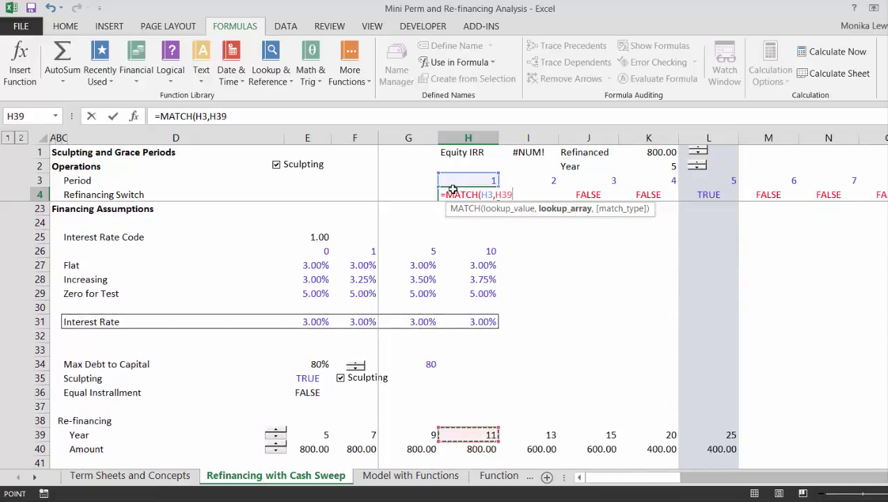
key(shift+space)
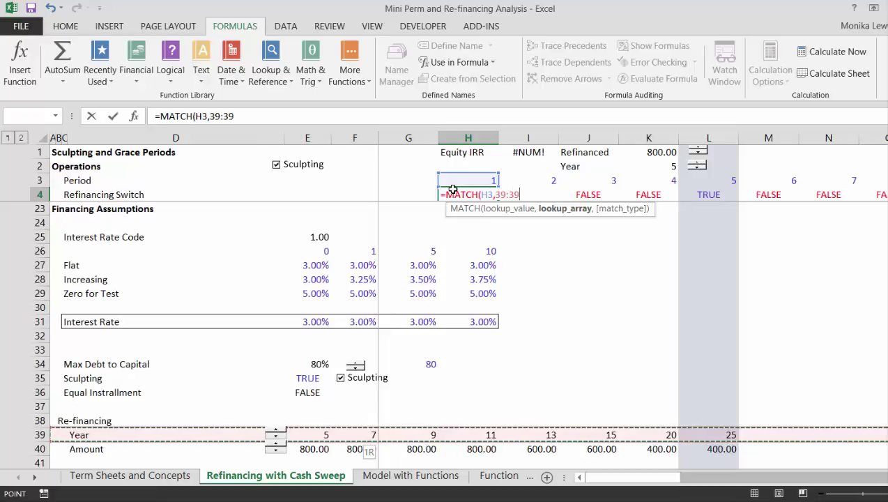
text(,0)
key(ctrl+Return)
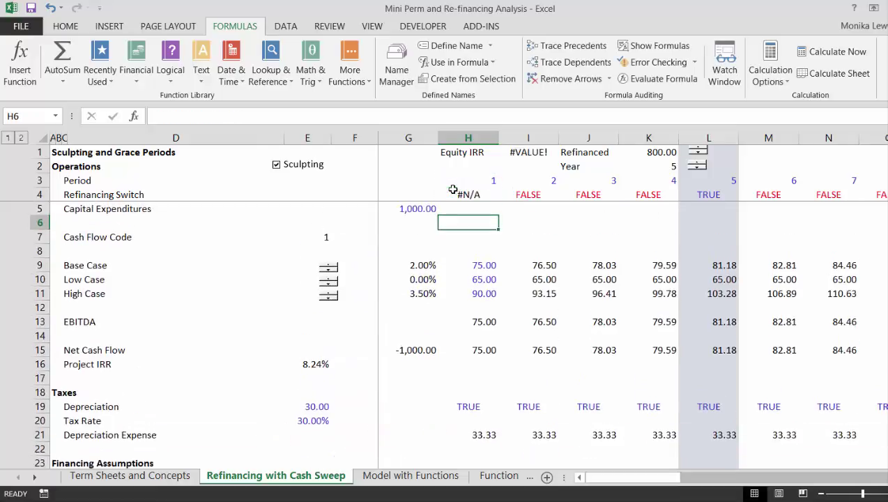
Step: Fill the MATCH formula across row 4 to the last period and check the positions and #N/A results
key(ctrl+shift+Right)
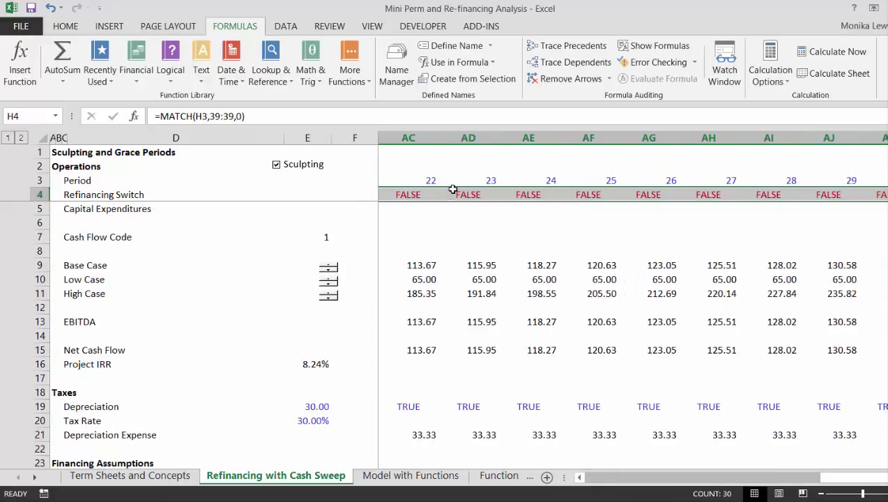
key(ctrl+r)
key(Left)
key(Right)
key(Right)
key(Right)
key(Right)
key(Right)
key(Right)
key(Right)
key(Right)
key(Right)
key(Right)
key(Right)
key(Right)
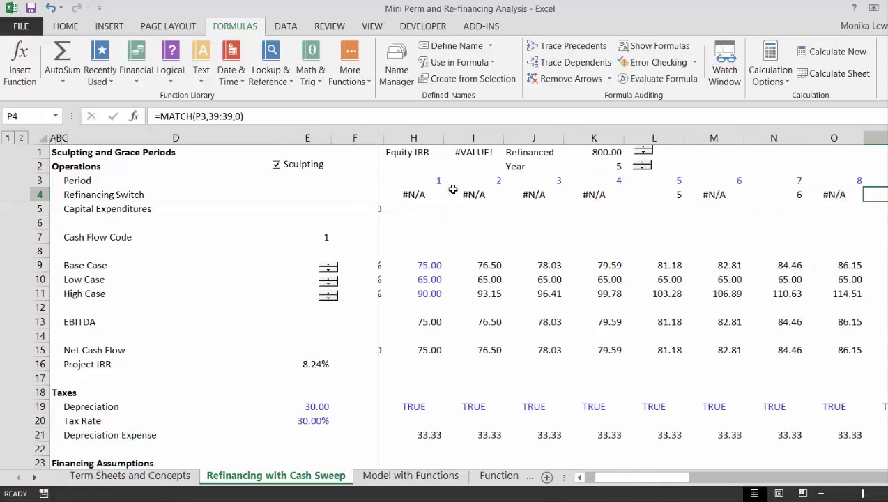
key(Right)
key(Right)
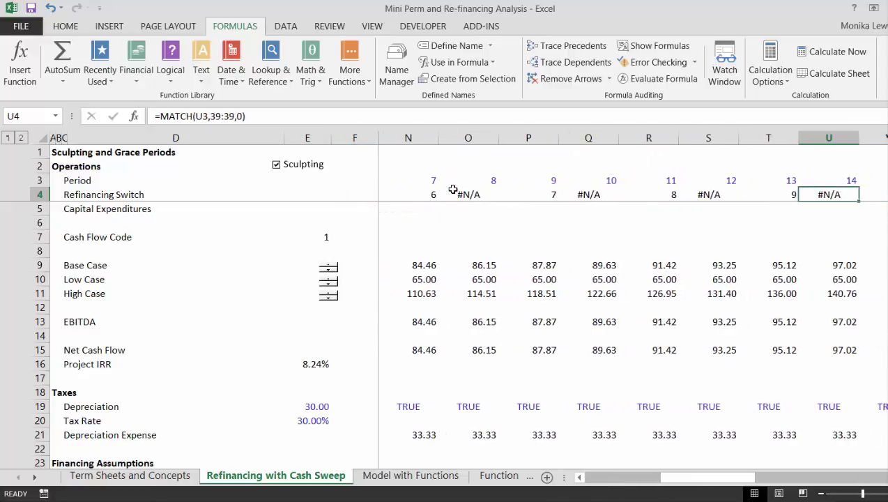
Step: Try wrapping H4's MATCH formula in IFERROR, then abandon that edit
key(ctrl+Left)
key(Left)
key(Left)
key(Left)
key(Right)
key(Right)
key(Right)
key(F2)
key(Left)
key(Left)
key(Left)
key(Left)
key(Left)
key(Left)
key(Left)
key(Left)
key(Left)
key(Left)
key(Left)
key(Left)
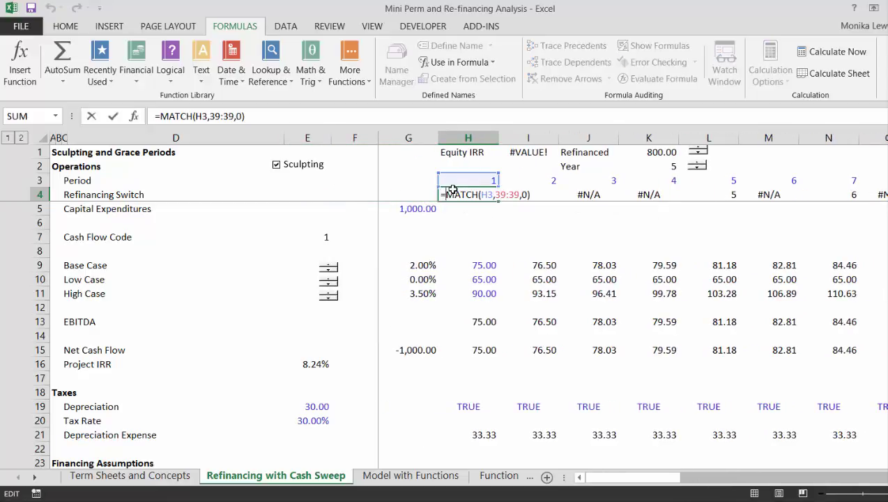
text(ife)
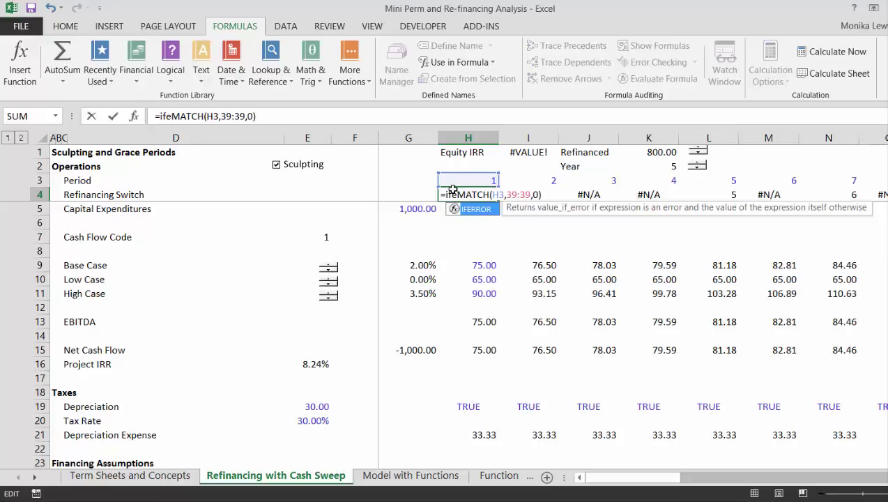
key(Tab)
key(Right)
key(Right)
key(Right)
key(Right)
key(Right)
key(Right)
key(Right)
key(Right)
key(Right)
key(Right)
key(Right)
key(Right)
key(Right)
key(Right)
key(Right)
key(Right)
key(Right)
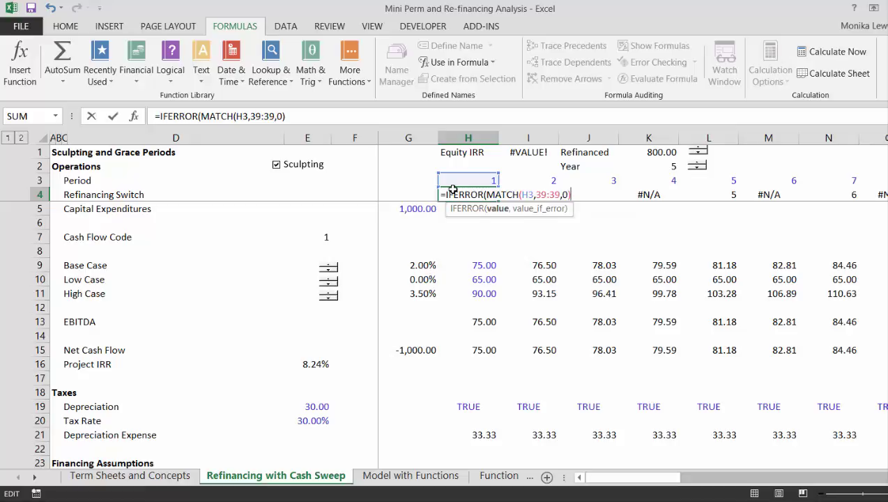
key(Escape)
Step: Rewrite H4 as an IF(ISNUMBER(MATCH(H3,39:39,0))) test ending in FALSE
key(Left)
text(=)
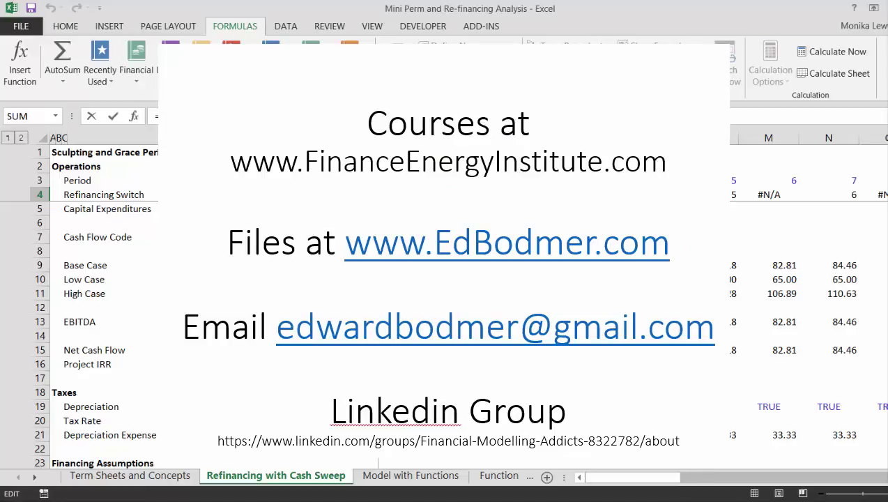
text(if)
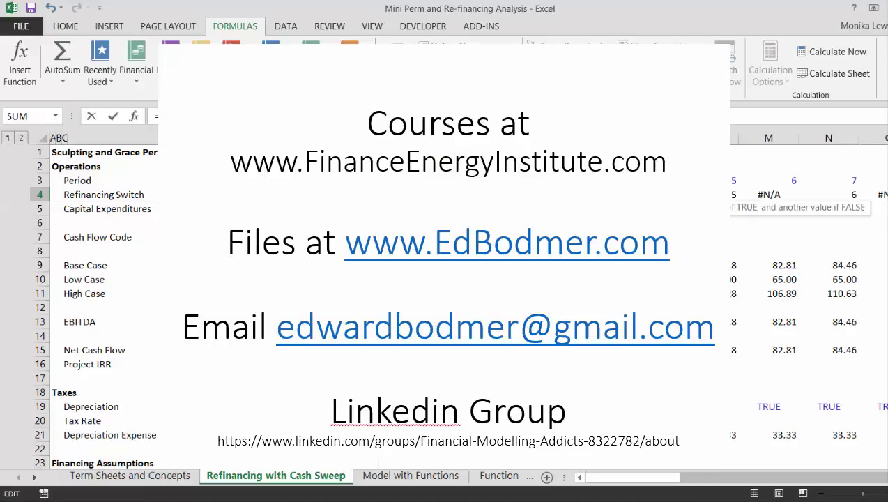
text((MATCH(H3,39:39,0)
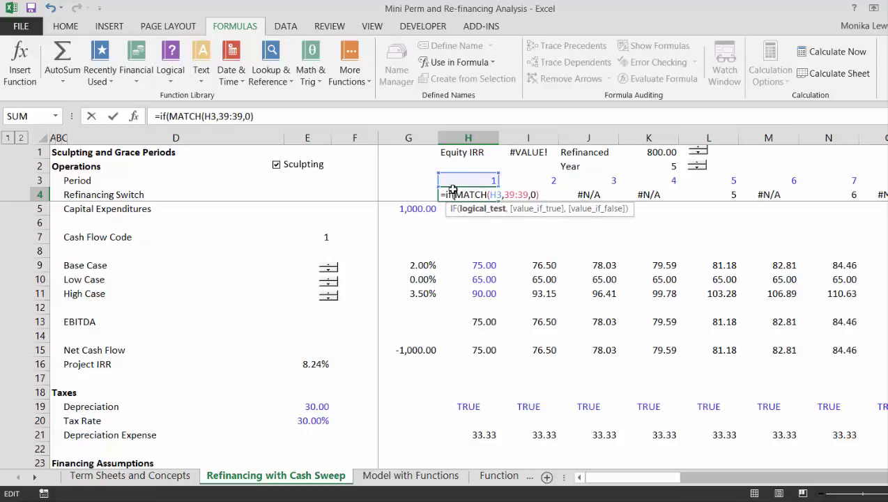
text(is)
key(Down)
key(Down)
key(Down)
key(Down)
key(Down)
key(Down)
key(Down)
key(Down)
key(Tab)
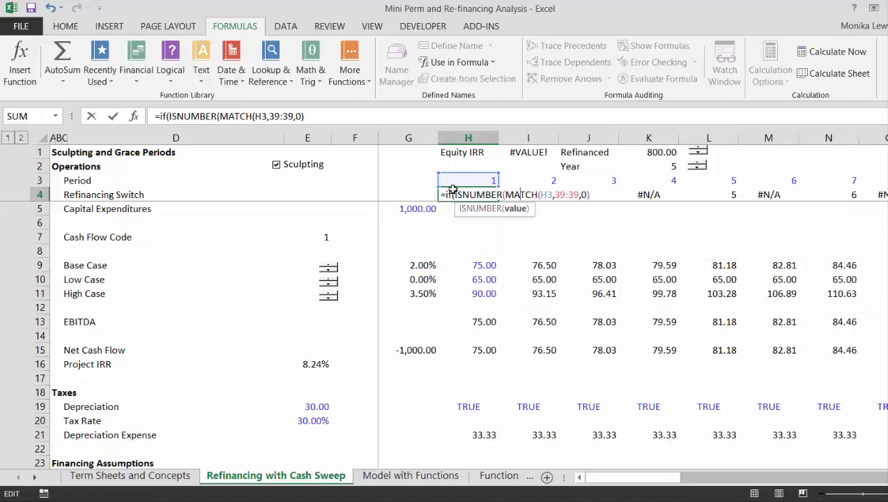
key(Right)
key(Right)
key(Right)
key(Right)
key(Right)
key(Right)
key(Right)
text(,)
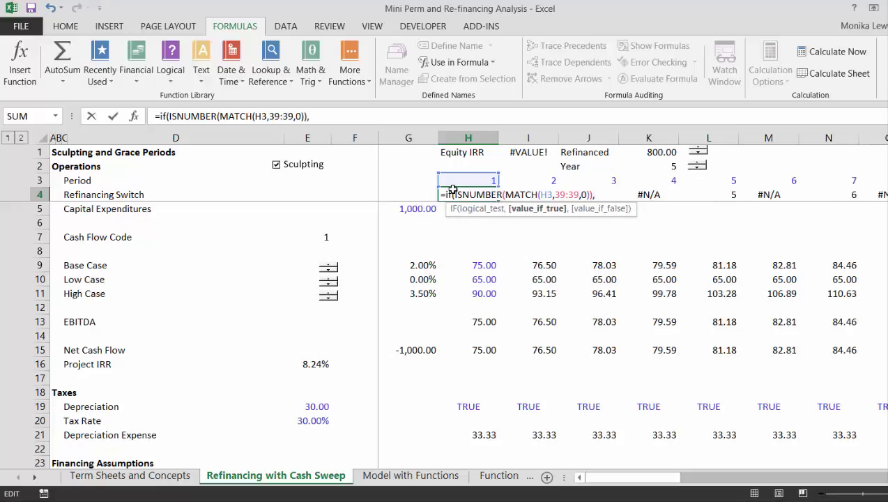
text(false))
key(Return)
Step: Fill the IF formula across row 4 and check the switch values
key(Up)
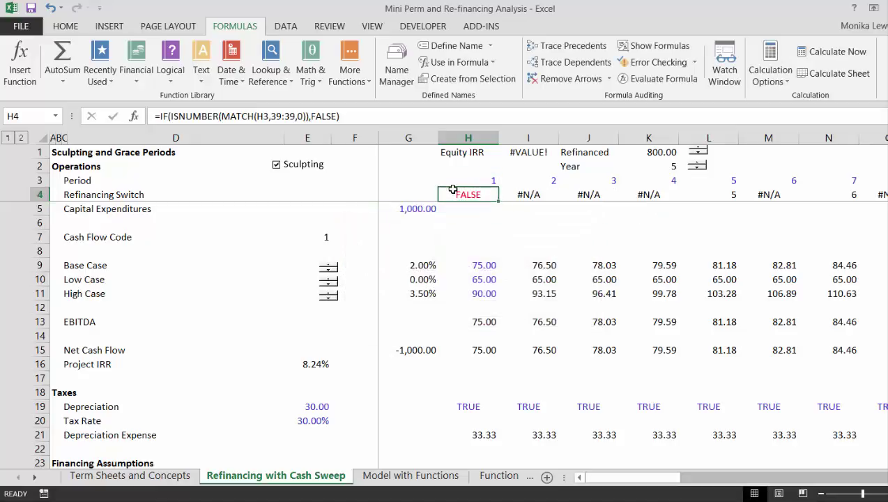
key(ctrl+shift+Right)
key(ctrl+r)
key(Right)
key(Left)
key(Left)
key(Right)
key(Right)
key(Right)
key(Left)
key(Left)
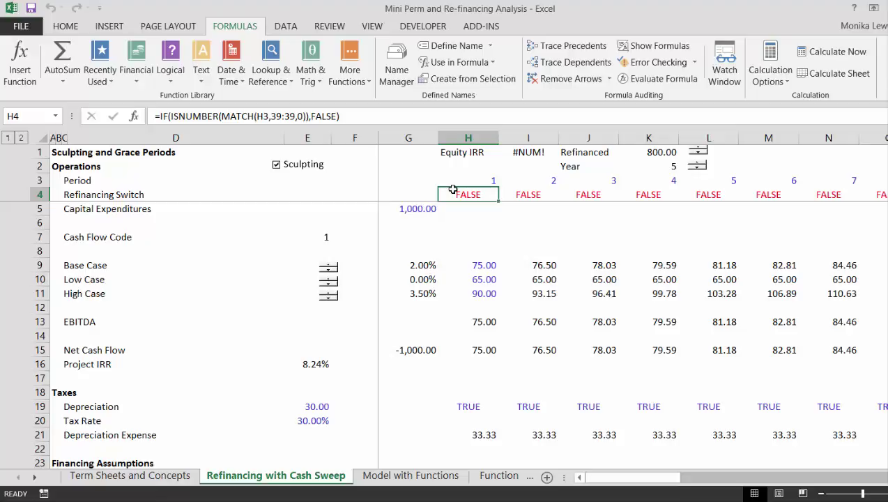
Step: Correct H4 to =IF(ISNUMBER(MATCH(H3,39:39,0)),TRUE,FALSE) and refill it across row 4
key(F2)
key(Left)
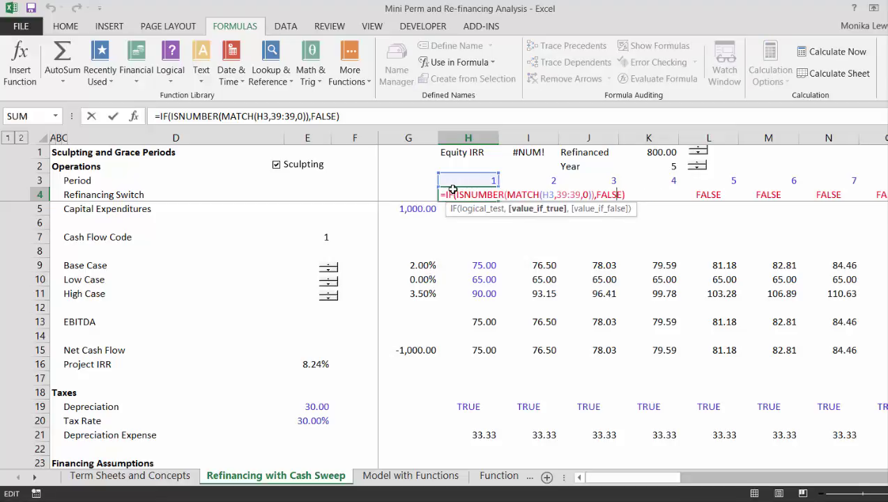
key(BackSpace)
key(BackSpace)
key(BackSpace)
key(BackSpace)
key(BackSpace)
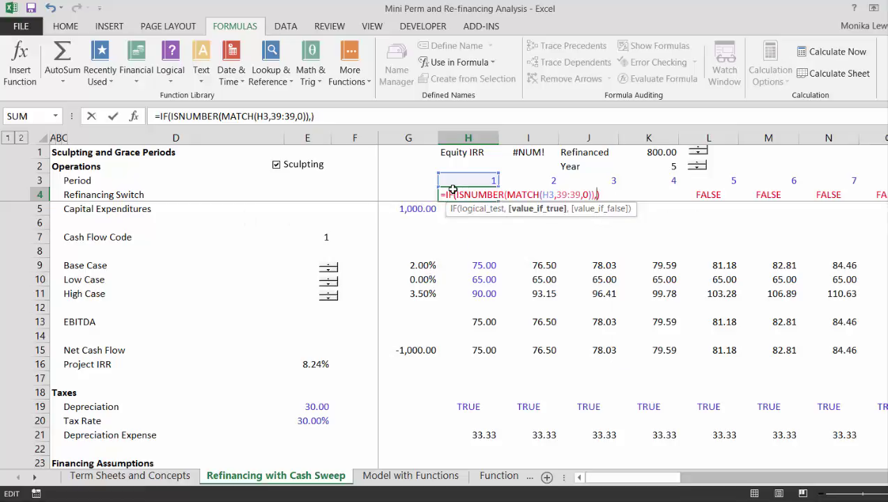
text(truemfa)
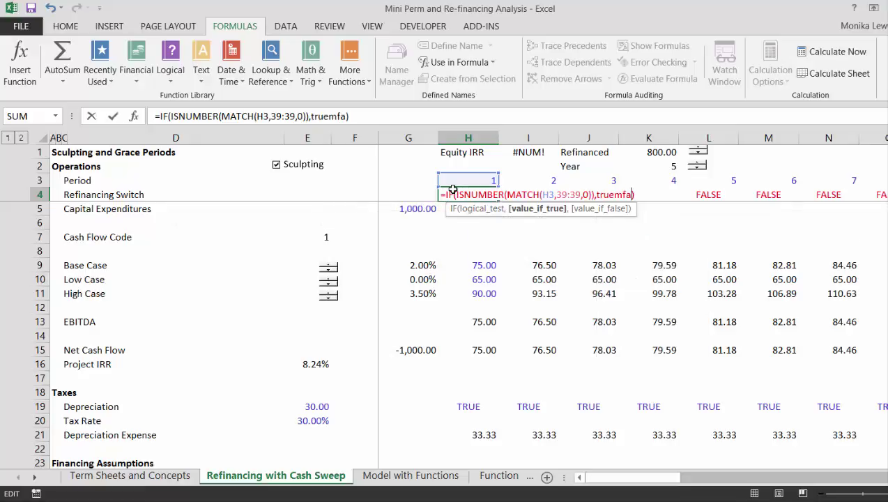
key(BackSpace)
text(,false)
key(Return)
key(Return)
key(Up)
key(Up)
key(ctrl+shift+Right)
key(ctrl+r)
key(Right)
key(Right)
key(Right)
key(Right)
key(Right)
key(Right)
key(Right)
key(Right)
key(Right)
key(Right)
key(Right)
key(Right)
key(Right)
key(Right)
key(Right)
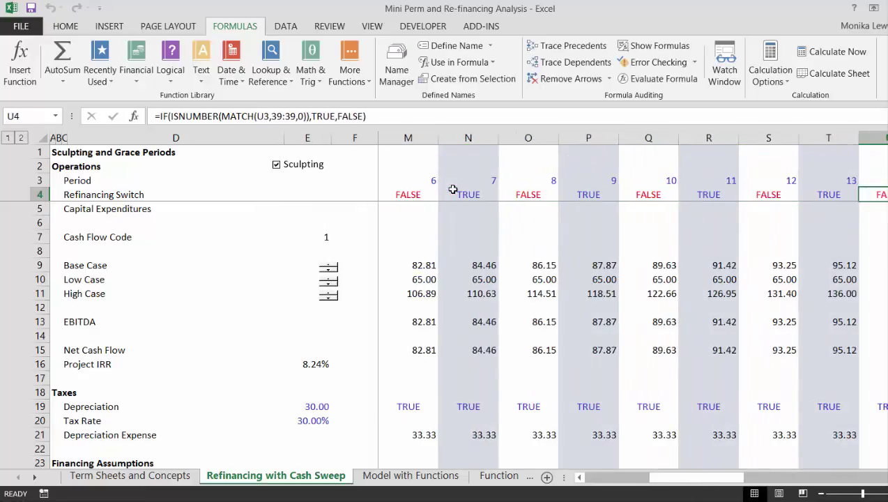
Step: Check the switch reads TRUE at periods 15, 20 and 25, then move down column A toward Re-financed Debt
key(Right)
key(Right)
key(Right)
key(Right)
key(Right)
key(Right)
key(Right)
key(Right)
key(Right)
key(Right)
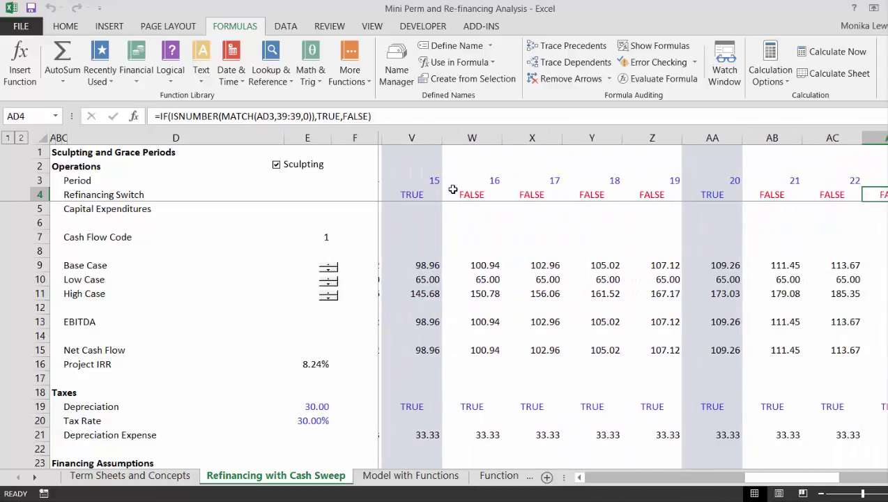
key(Right)
key(Right)
key(Right)
key(Right)
key(Right)
key(Right)
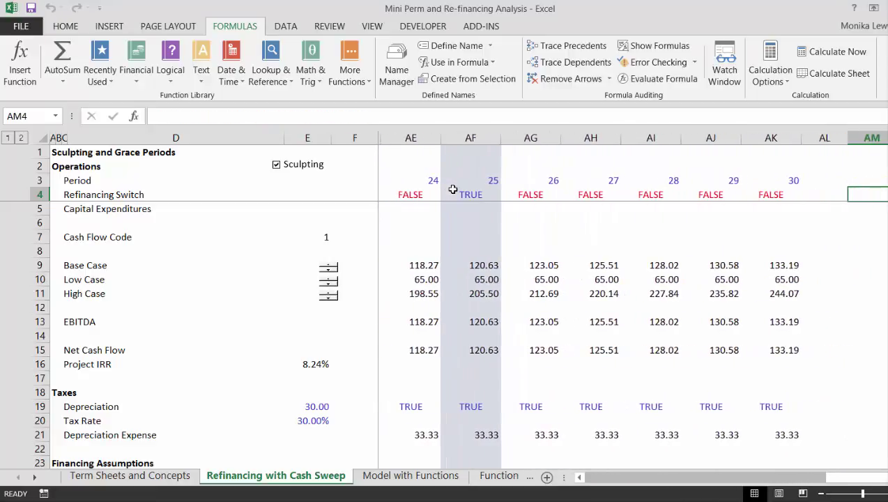
key(Left)
key(Left)
key(Left)
key(Left)
key(Left)
key(Left)
key(Left)
key(Left)
key(Left)
key(Left)
key(Left)
key(Left)
key(Left)
key(Left)
key(Left)
key(Left)
key(Left)
key(Left)
key(Left)
key(Left)
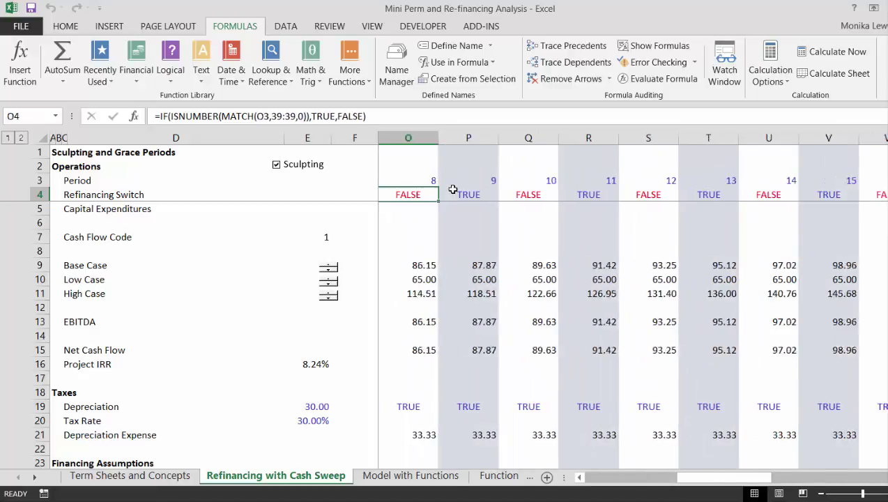
key(Left)
key(Left)
key(Left)
key(Left)
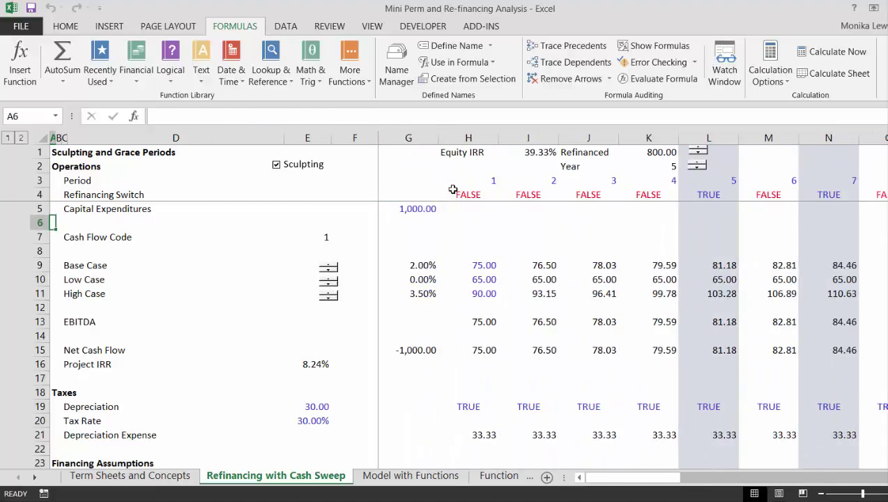
key(Down)
key(Down)
key(Down)
key(Down)
key(Down)
key(Down)
key(Down)
key(Down)
key(Down)
key(Down)
key(Down)
key(Down)
key(Down)
key(Down)
key(Down)
key(Down)
key(Down)
key(Down)
key(Down)
key(Down)
key(Down)
key(Down)
key(Down)
key(Down)
key(Down)
key(Down)
key(Down)
key(Down)
key(Down)
key(Down)
key(Down)
key(Down)
key(Down)
key(Down)
key(Down)
key(Down)
key(Down)
key(Down)
key(Down)
key(Down)
key(Down)
key(Down)
key(Down)
key(Down)
Step: Label the blank row 57 'Less: Repayments at Re-financing' above Closing Balance
key(Up)
key(Up)
key(Up)
key(Up)
key(Up)
key(Up)
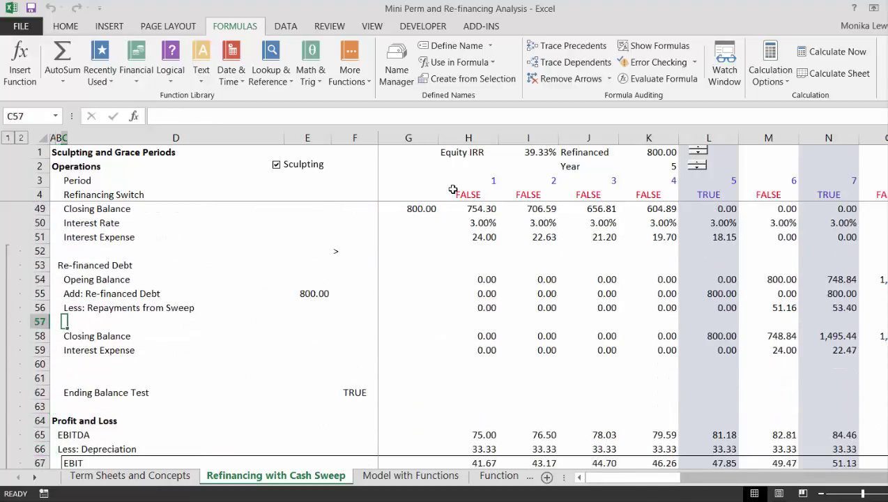
text(Less: Repaym)
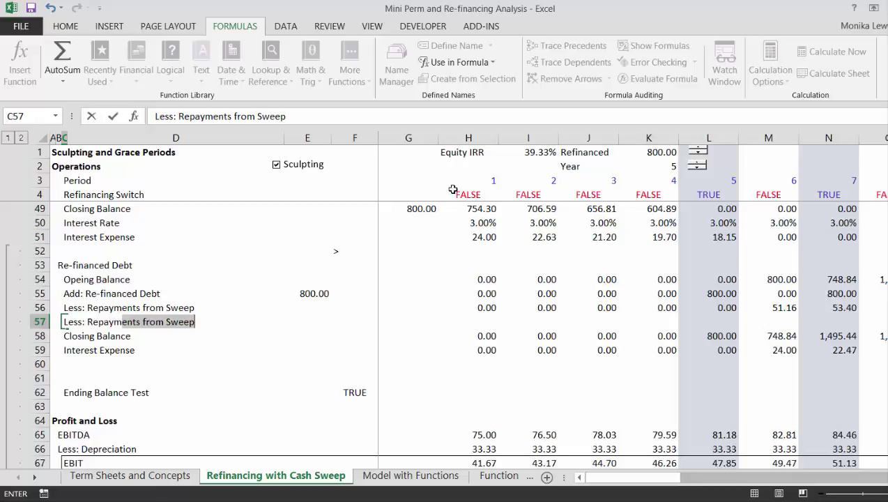
text(e)
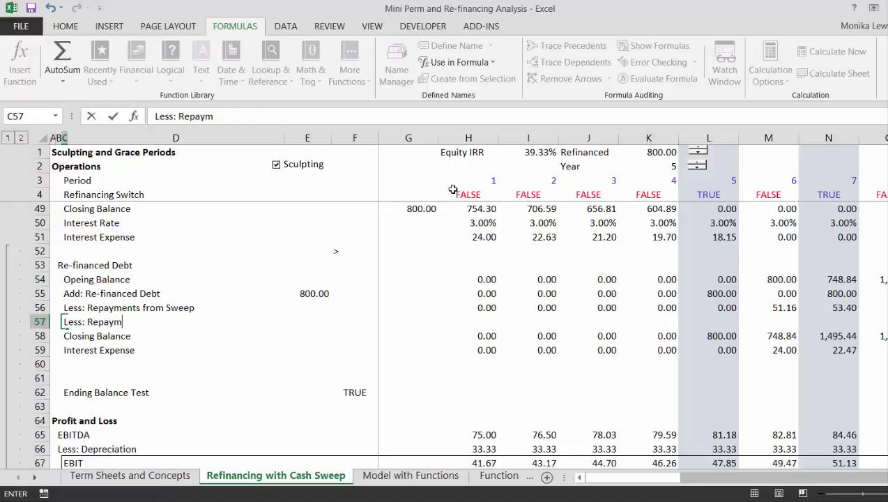
text(e)
text(m)
text(nts at Re-financing)
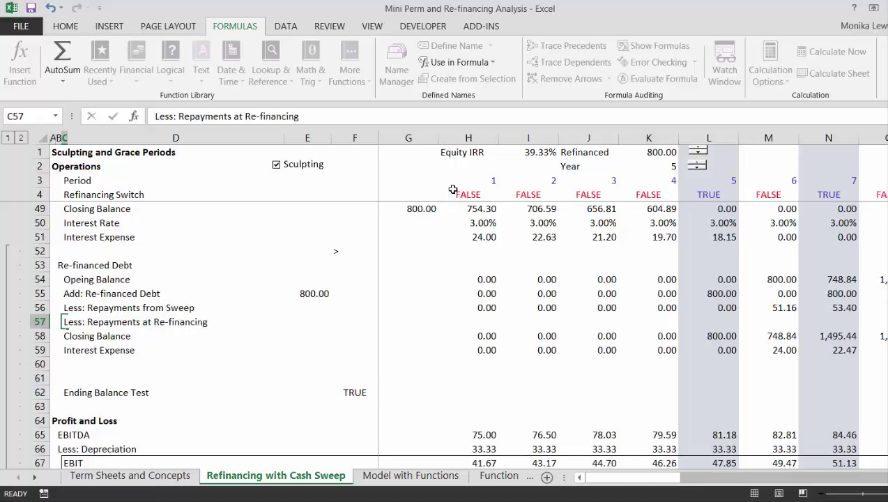
key(Return)
key(Up)
key(Right)
key(Right)
key(Right)
key(Right)
key(Right)
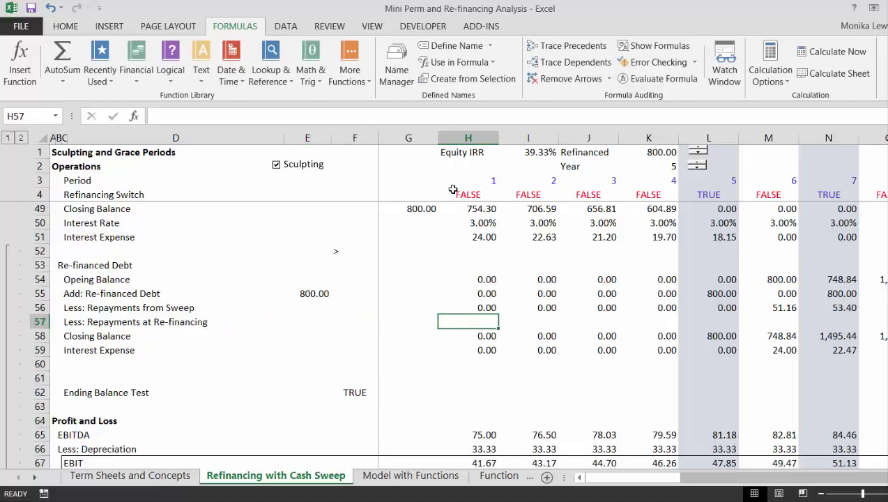
Step: Enter =(H54-H56)*H4 in H57, opening balance less sweep repayments times the switch
text(=sum()
key(Up)
key(Up)
key(Up)
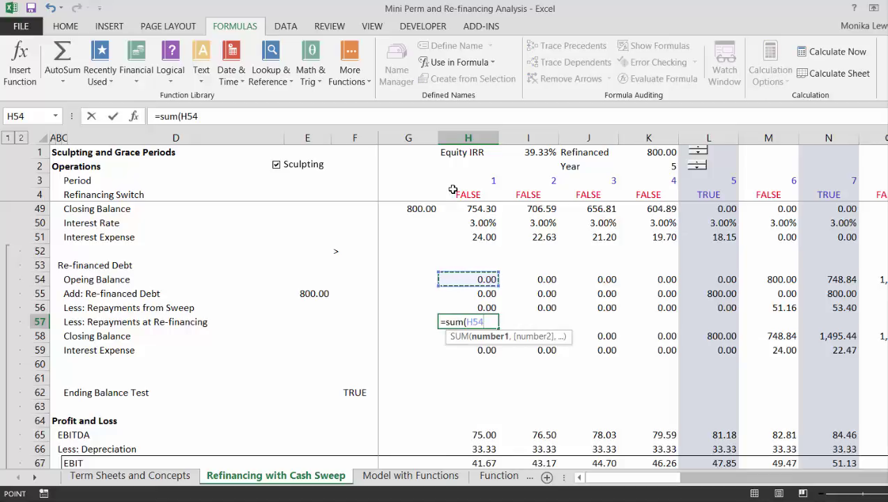
text(,)
key(Up)
key(BackSpace)
key(BackSpace)
key(BackSpace)
key(BackSpace)
key(BackSpace)
key(BackSpace)
key(BackSpace)
key(BackSpace)
key(BackSpace)
key(BackSpace)
key(BackSpace)
key(Up)
key(Up)
key(Up)
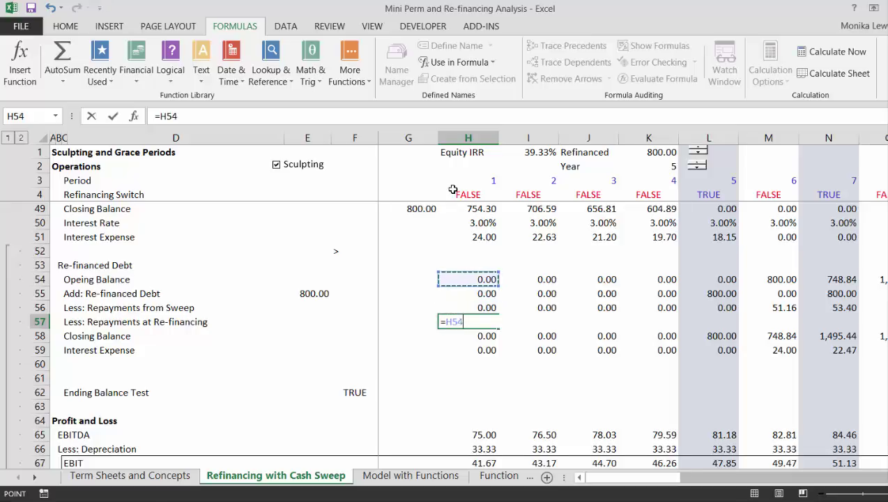
text(-)
key(Up)
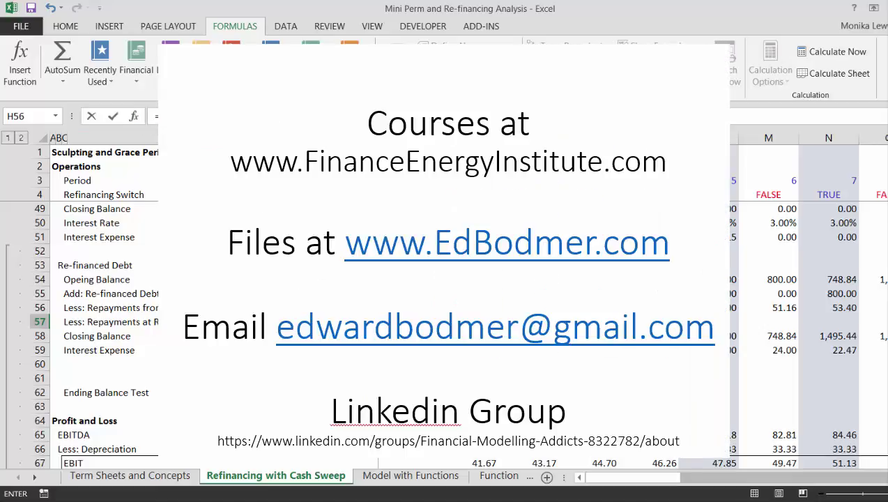
key(F2)
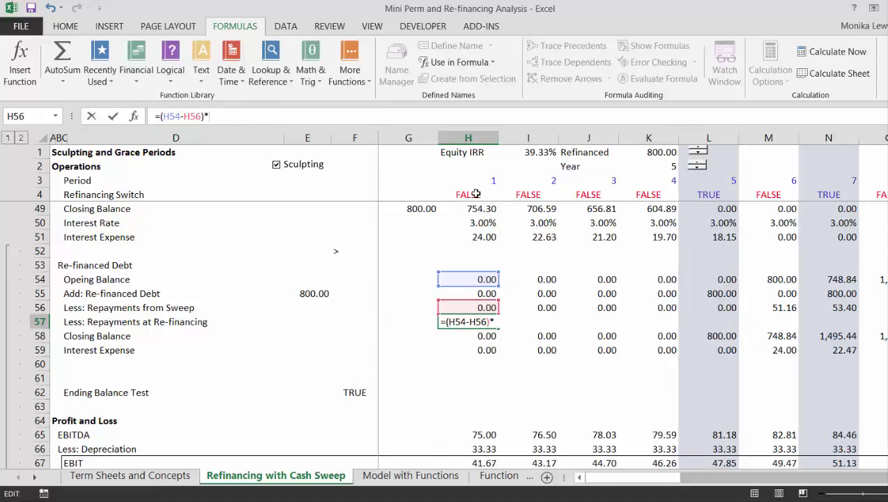
click(473, 194)
key(Return)
key(Up)
Step: Fill the repayment formula across row 57 and confirm 695.44 is repaid in year 7
key(ctrl+shift+Right)
key(ctrl+r)
key(Right)
key(Right)
key(Right)
key(Right)
key(Right)
key(Right)
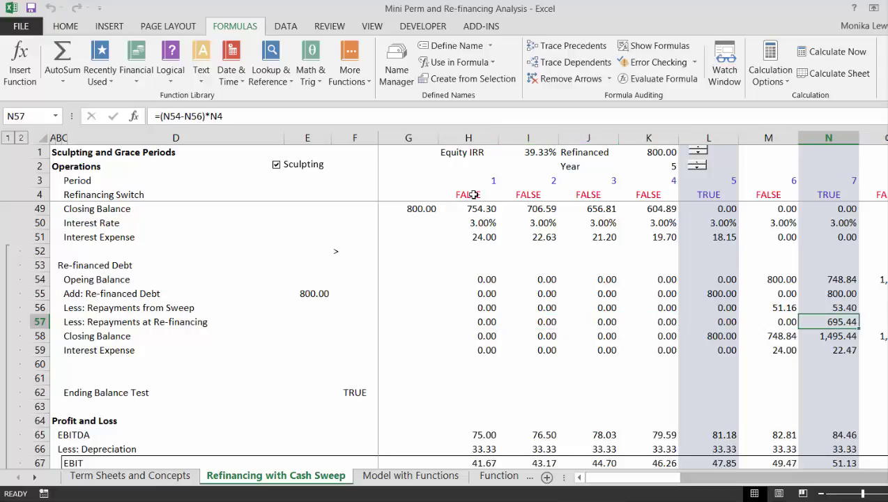
key(Right)
key(Left)
key(Left)
key(Right)
key(Up)
key(Up)
key(Down)
key(Down)
key(Down)
key(Left)
key(Left)
key(Left)
key(Left)
key(Left)
key(Left)
Step: Change H58 to =H54+H55-H56-H57 and fill it across row 58
key(F2)
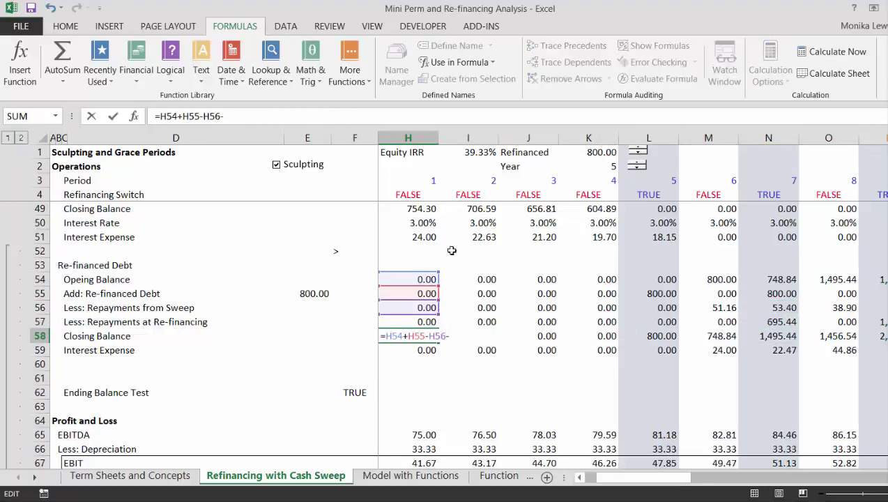
text(-)
key(Up)
key(Return)
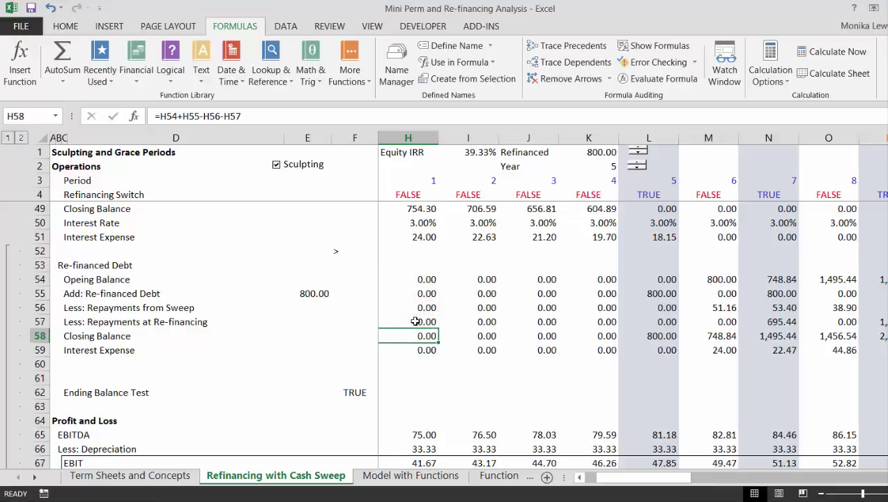
key(ctrl+shift+Right)
key(ctrl+r)
Step: Review closing balances, resetting to 800.00 in year 7 and reaching 0.00 by period 30
key(Right)
key(Right)
key(Right)
key(Right)
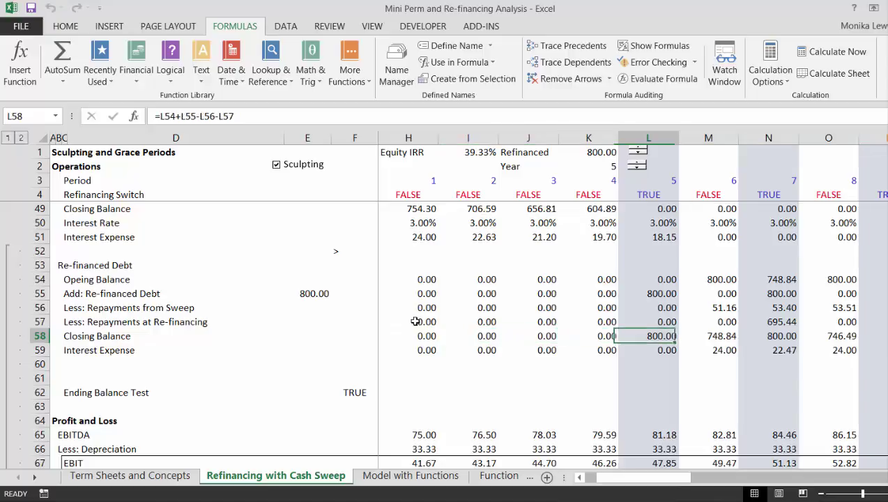
key(Up)
key(Right)
key(Right)
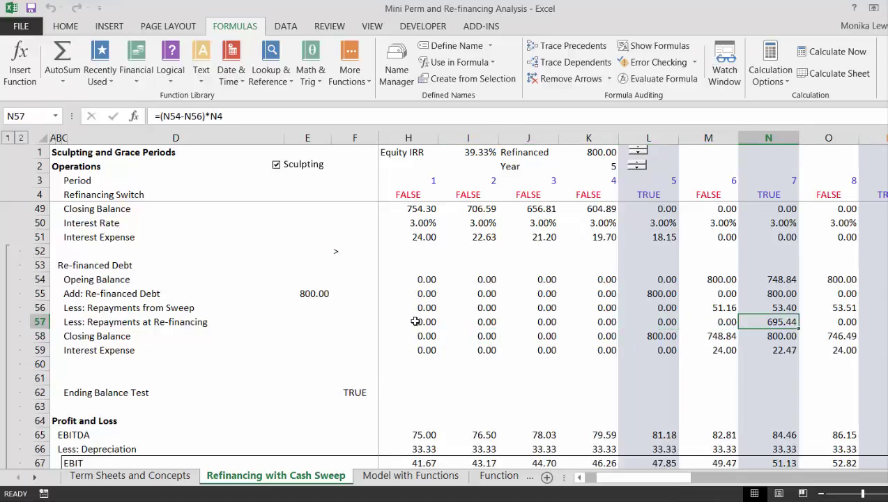
key(Down)
key(Right)
key(Right)
key(Right)
key(Right)
key(Right)
key(Right)
key(Right)
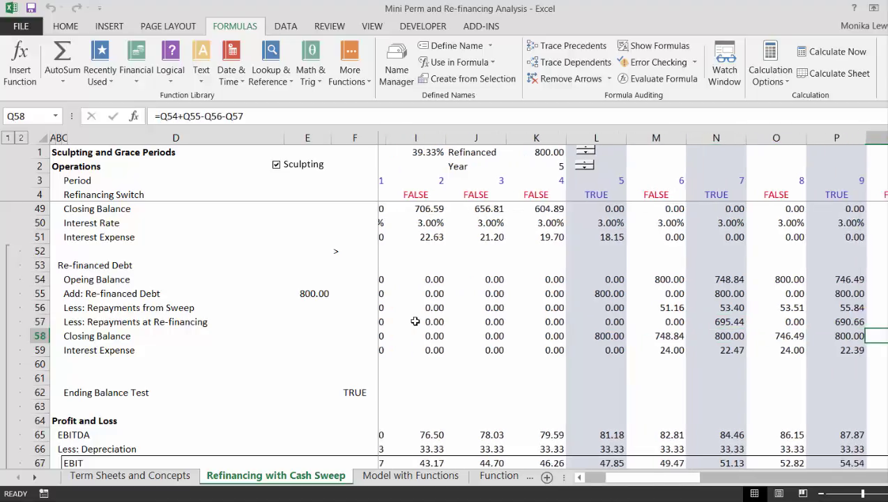
key(Right)
key(Right)
key(Right)
key(Right)
key(Right)
key(Right)
key(Right)
key(Right)
key(Right)
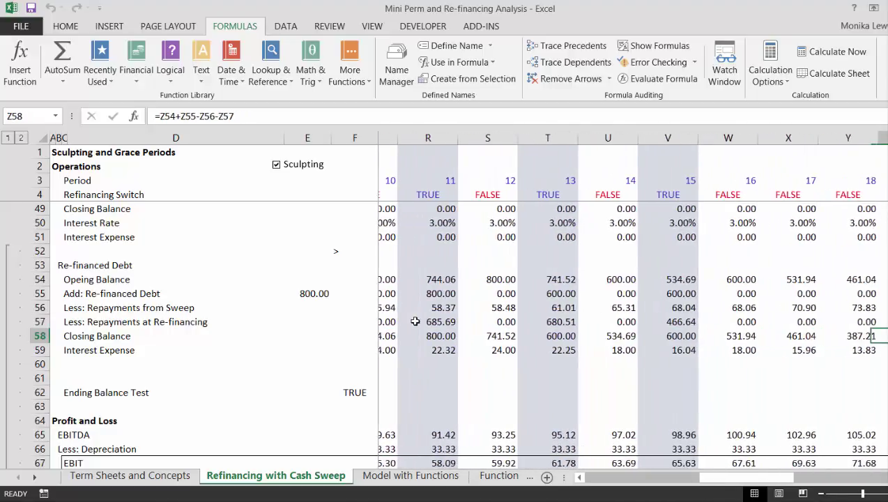
key(Right)
key(Right)
key(Right)
key(Right)
key(Right)
key(Right)
key(Right)
key(Right)
key(Right)
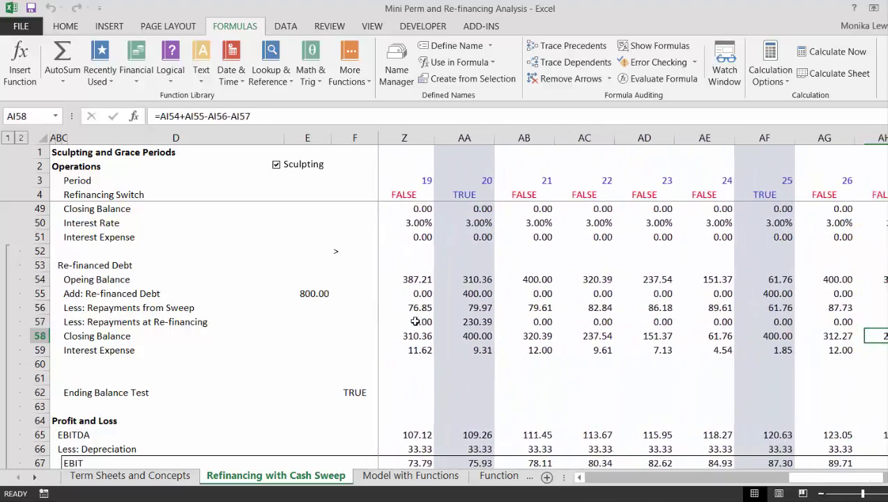
key(Left)
key(Left)
key(Left)
key(Left)
key(Right)
key(Right)
Step: Review interest expense, profit and loss, dividends and net cash flow rows in later periods
key(Down)
key(Left)
key(Left)
key(Left)
key(Left)
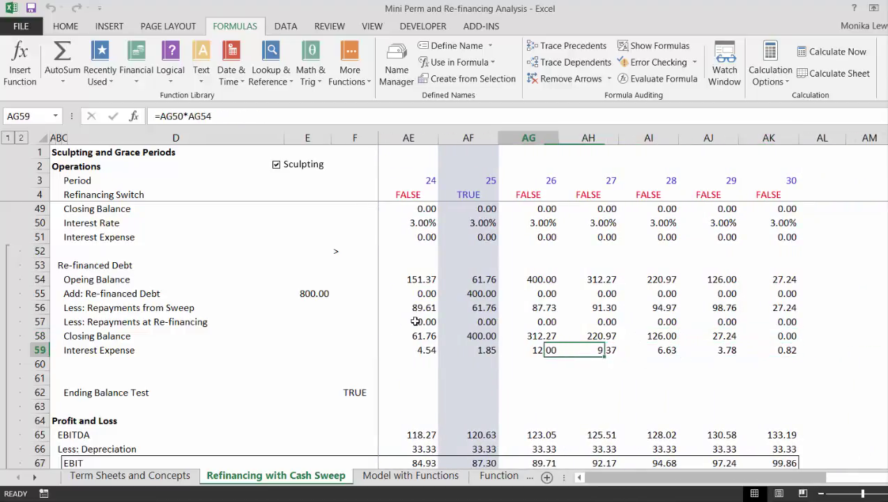
key(Down)
key(Down)
key(Down)
key(Down)
key(Down)
key(Down)
key(Down)
key(Down)
key(Down)
key(Down)
key(Down)
key(Down)
key(Down)
key(Down)
key(Down)
key(Down)
key(Down)
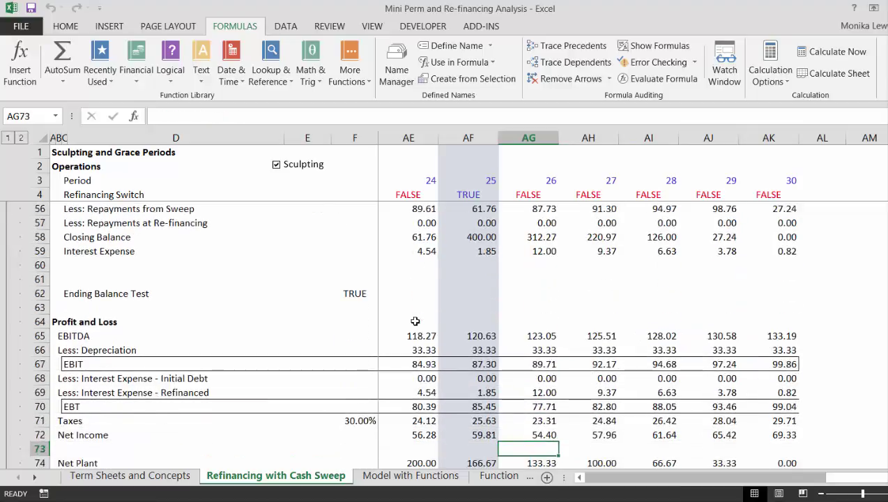
key(Down)
key(Down)
key(Up)
key(Up)
key(Down)
key(Down)
key(Down)
key(Down)
key(Down)
key(Down)
key(Down)
key(Down)
key(Down)
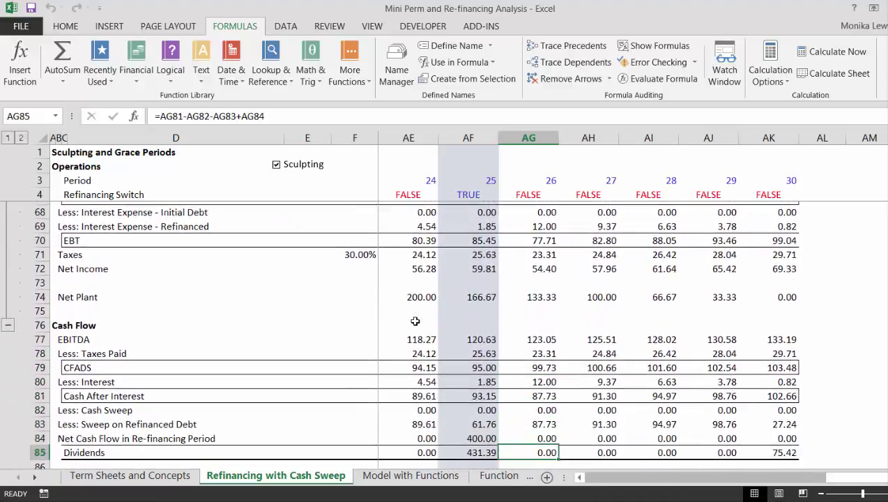
key(Up)
key(Up)
key(Up)
key(Left)
key(Left)
key(Right)
key(Left)
key(Left)
key(Left)
key(Right)
key(Right)
key(Right)
key(Up)
key(Up)
key(Up)
key(Up)
key(Up)
key(Up)
key(Up)
key(Up)
key(Up)
key(Up)
key(Up)
key(Up)
key(Up)
key(Up)
key(Up)
key(Up)
key(Up)
key(Up)
key(Up)
key(Up)
key(Up)
key(Up)
key(Up)
key(Up)
key(Up)
key(Up)
key(Up)
key(Up)
key(Up)
key(Up)
key(Up)
key(Up)
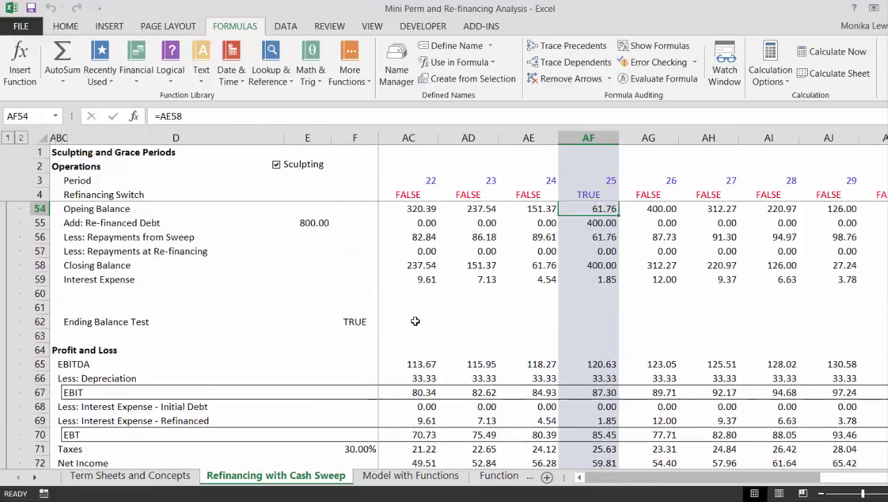
Step: Check re-financed debt figures around periods 20–25, then open H84's =H4*(H55-H48) formula for editing
key(Down)
key(Down)
key(Down)
key(Down)
key(Down)
key(Left)
key(Left)
key(Left)
key(Left)
key(Left)
key(Left)
key(Left)
key(Right)
key(Right)
key(Down)
key(Down)
key(Down)
key(Down)
key(Down)
key(Down)
key(Down)
key(Down)
key(Down)
key(Down)
key(Down)
key(Down)
key(Down)
key(Down)
key(Down)
key(Down)
key(Down)
key(Down)
key(Down)
key(Down)
key(Down)
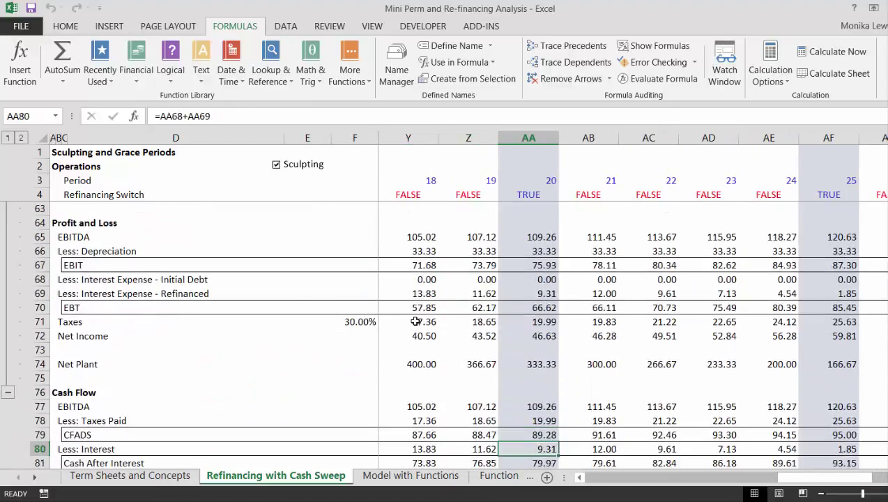
key(Left)
key(Left)
key(Left)
key(Left)
key(Left)
key(Left)
key(Left)
key(Left)
key(Left)
key(Left)
key(Left)
key(Left)
key(Left)
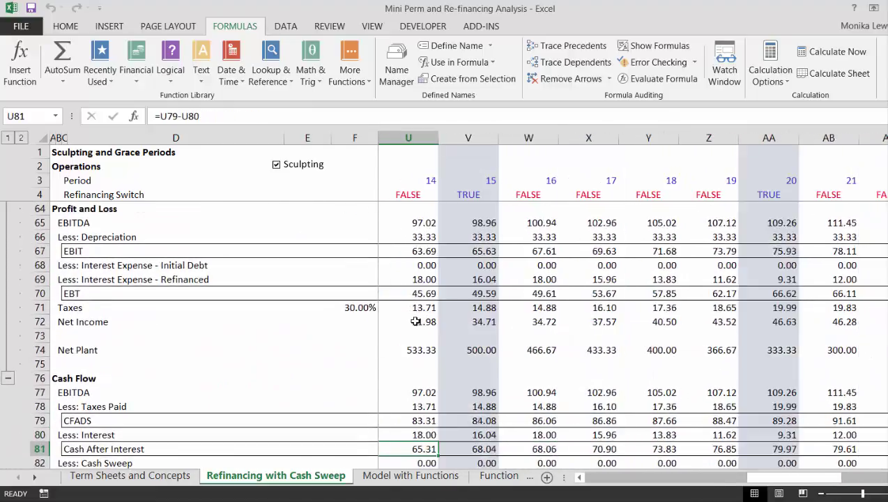
key(Up)
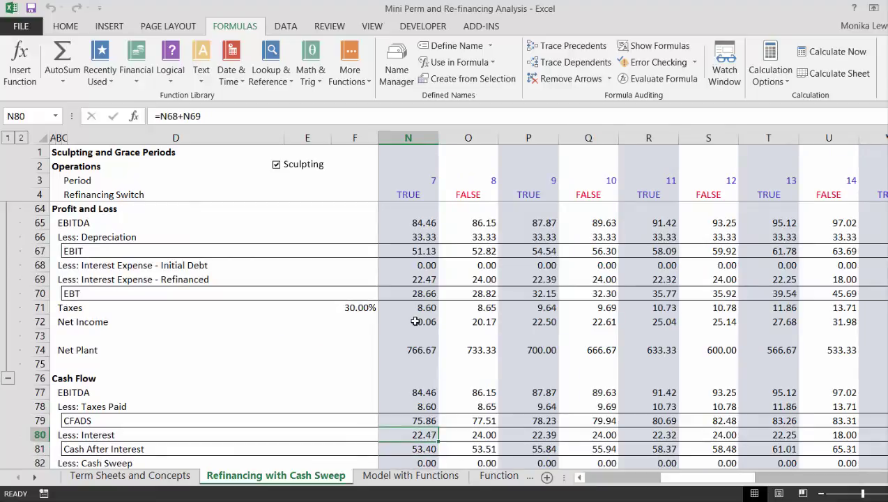
key(Down)
key(Down)
key(Down)
key(Down)
key(Down)
key(Up)
key(Right)
key(Right)
key(Left)
key(Left)
key(Left)
key(Left)
key(Left)
key(Left)
key(Left)
key(Left)
key(Left)
key(Left)
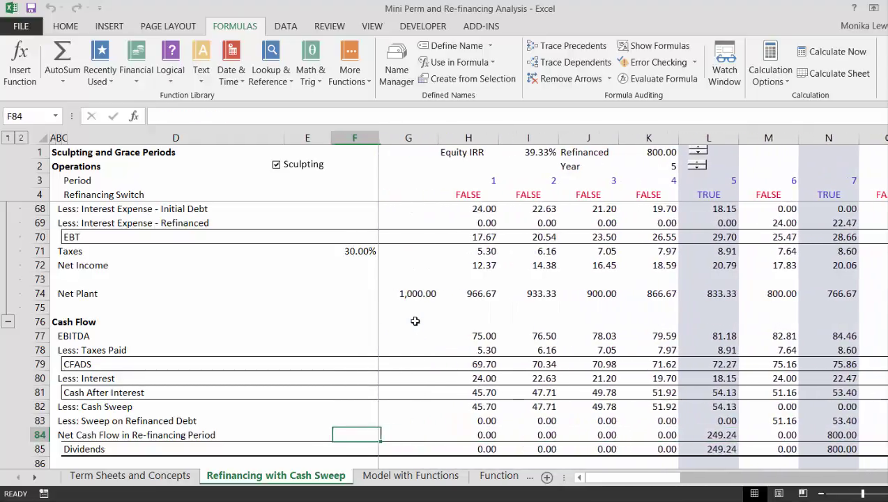
key(Right)
key(Right)
key(F2)
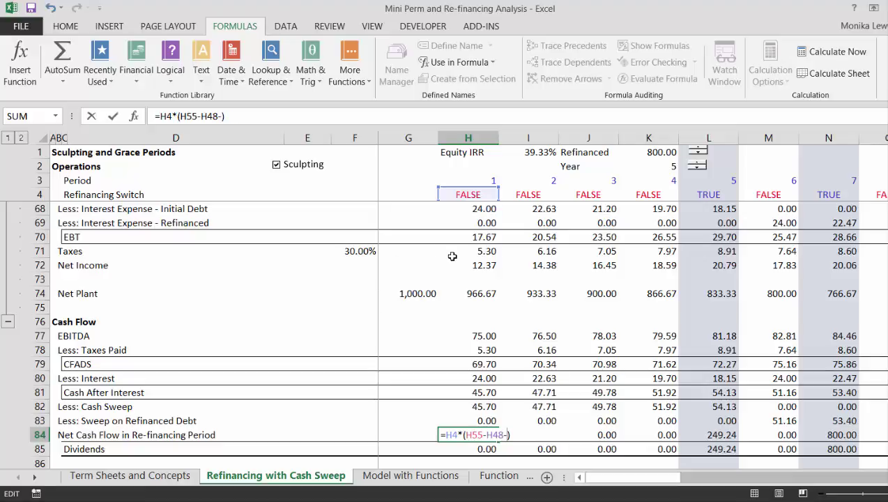
Step: Change H84 to =H4*(H55-H48-H57), fill it across row 84, and check the later periods
key(Up)
key(Up)
key(Up)
key(Up)
key(Up)
key(Up)
key(Up)
key(Up)
key(Up)
key(Up)
key(Up)
key(Up)
key(Up)
key(Up)
key(Up)
key(Up)
key(Up)
key(Up)
key(Up)
key(Up)
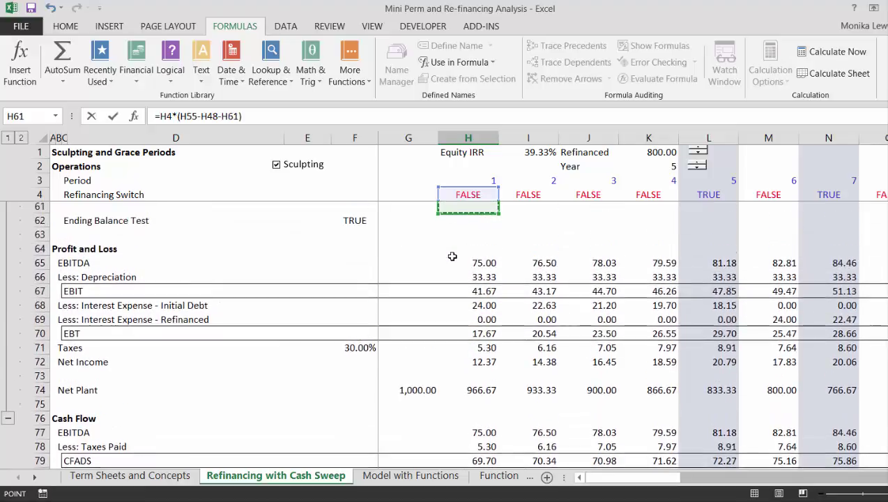
key(Up)
key(Up)
key(Up)
key(Up)
key(Up)
key(Up)
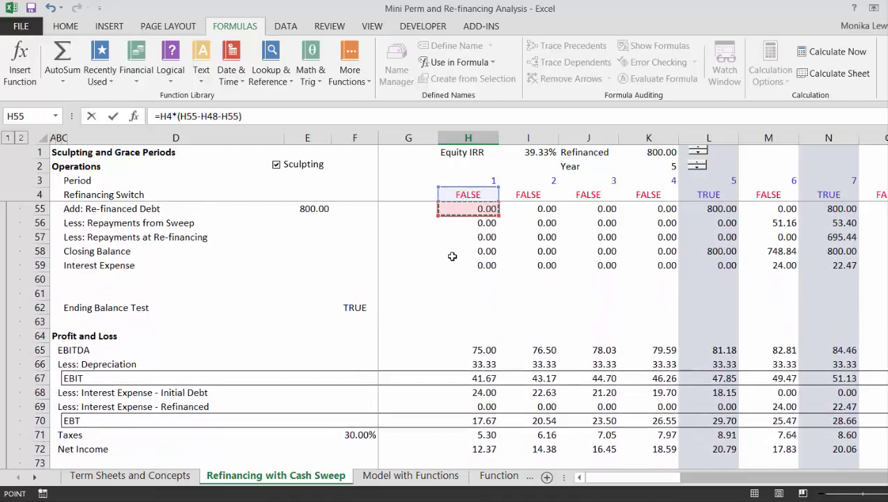
key(Down)
key(Down)
key(ctrl+Return)
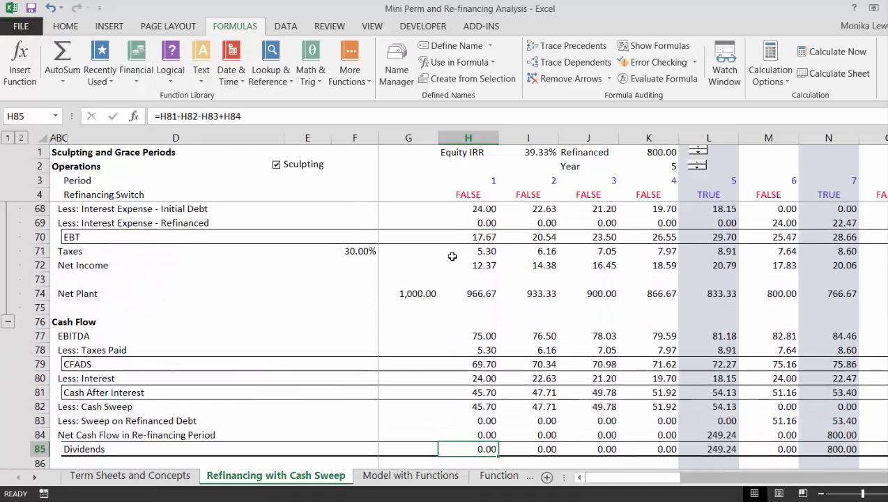
key(ctrl+shift+Right)
key(ctrl+r)
key(Right)
key(Right)
key(Right)
key(Right)
key(Right)
key(Right)
key(Right)
key(Right)
key(Right)
key(Right)
key(Right)
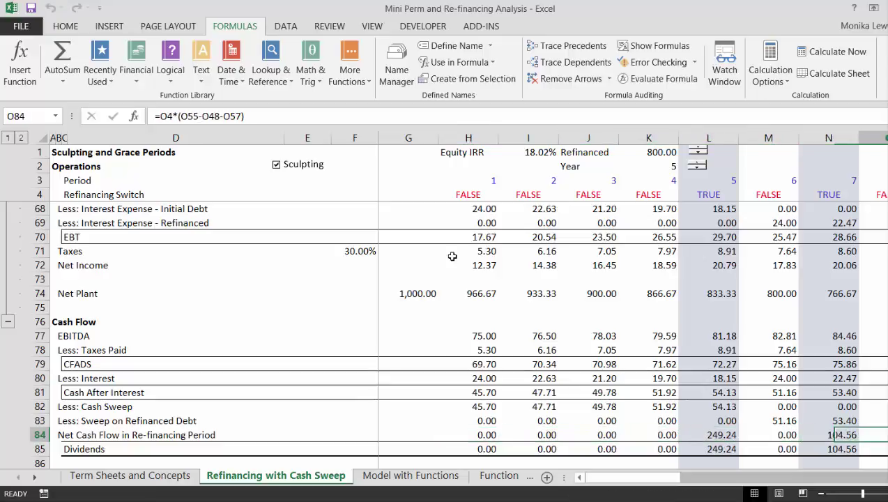
key(Right)
key(Right)
key(Right)
key(Right)
key(Right)
key(Right)
key(Right)
key(Right)
key(Right)
key(Right)
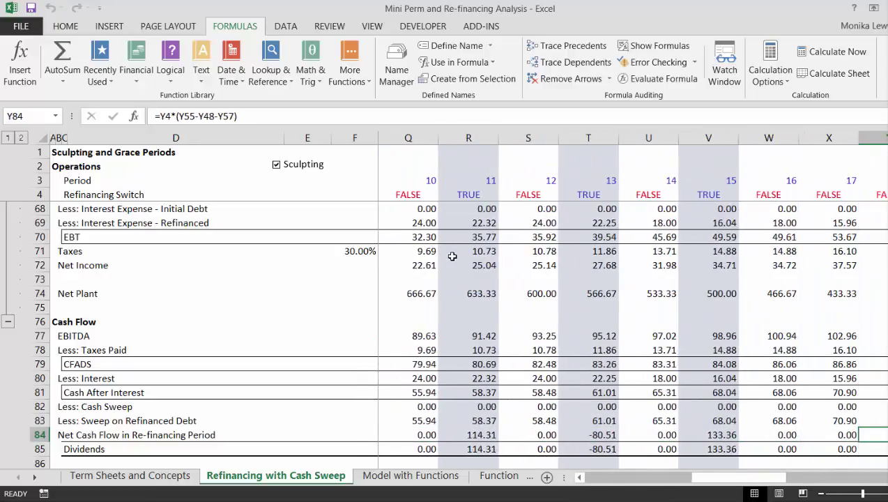
key(Right)
key(Right)
key(Right)
key(Right)
key(Right)
key(Right)
key(Right)
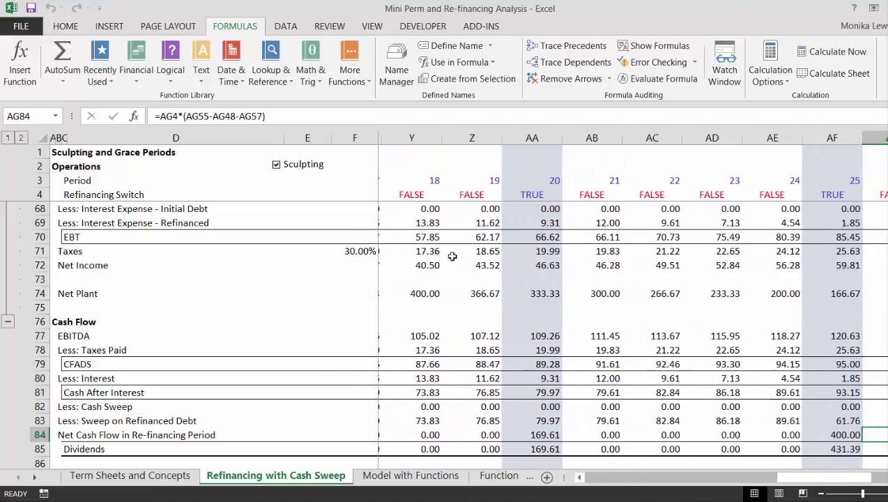
key(Right)
key(Right)
key(Right)
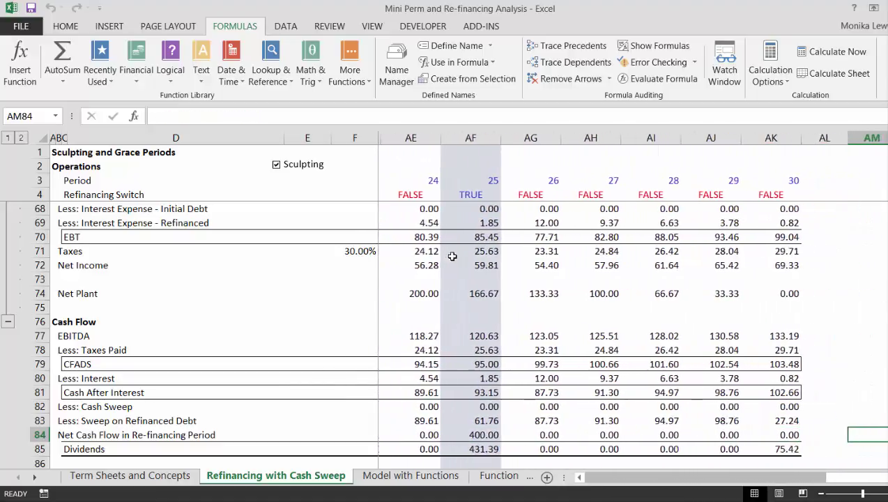
key(Left)
key(Left)
key(Left)
key(Left)
key(Left)
key(Left)
key(Left)
key(Left)
key(Left)
key(Left)
key(Left)
key(Left)
key(Left)
key(Left)
key(Left)
key(Left)
key(Left)
key(Left)
key(Left)
key(Left)
key(Left)
key(Left)
key(Left)
key(Left)
key(Left)
key(Left)
key(Left)
key(Left)
key(Left)
key(Left)
key(Left)
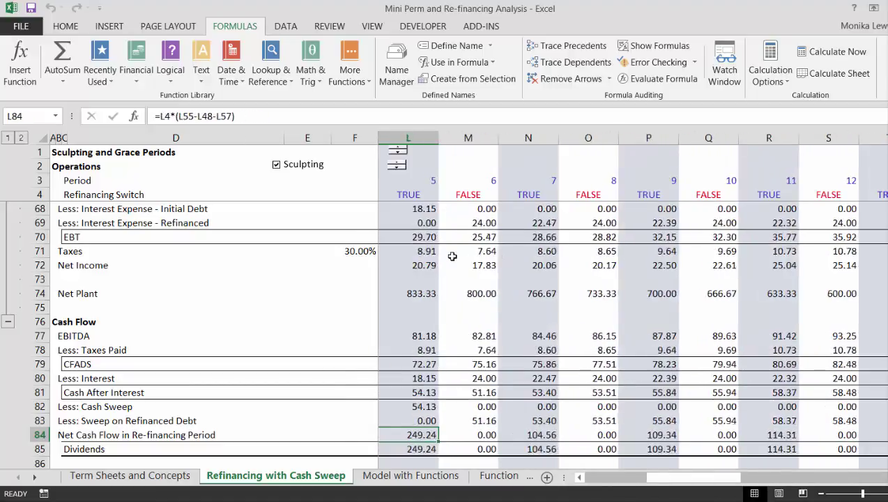
Step: Copy the refinancing amounts E40:L40 and paste them as values into E41:L41
key(Right)
key(Right)
key(Right)
key(Right)
key(Right)
key(Right)
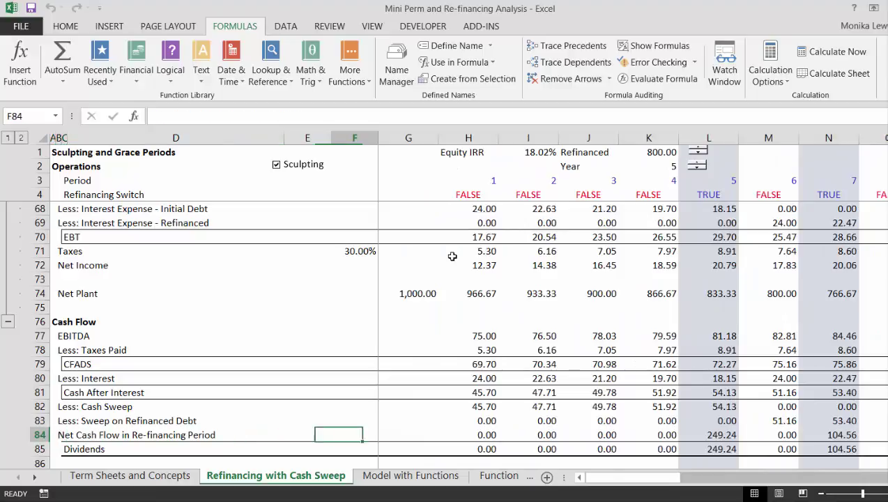
key(Up)
key(Up)
key(Up)
key(Up)
key(Up)
key(Up)
key(Up)
key(Up)
key(Up)
key(Up)
key(Up)
key(Up)
key(Up)
key(Up)
key(Up)
key(Up)
key(Up)
key(Up)
key(Up)
key(Up)
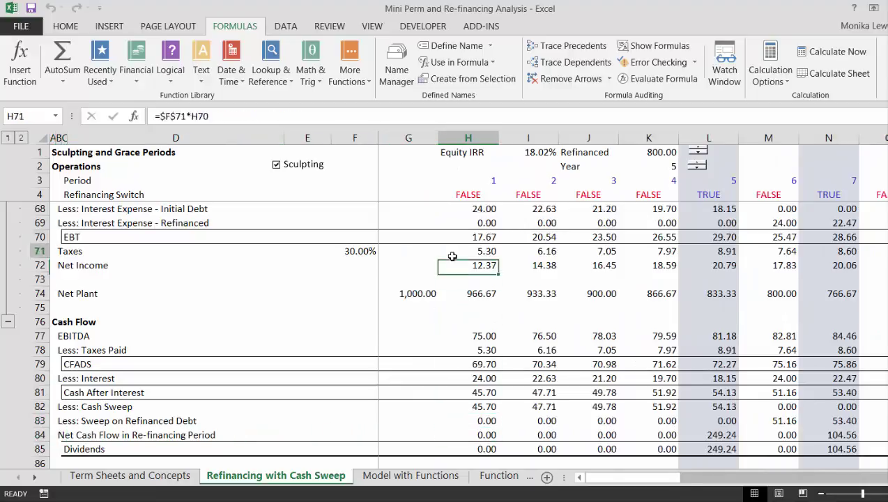
key(Up)
key(Up)
key(Up)
key(Up)
key(Up)
key(Up)
key(Up)
key(Up)
key(Up)
key(Up)
key(Up)
key(Up)
key(Up)
key(Up)
key(Up)
key(Up)
key(Up)
key(Up)
key(Up)
key(Up)
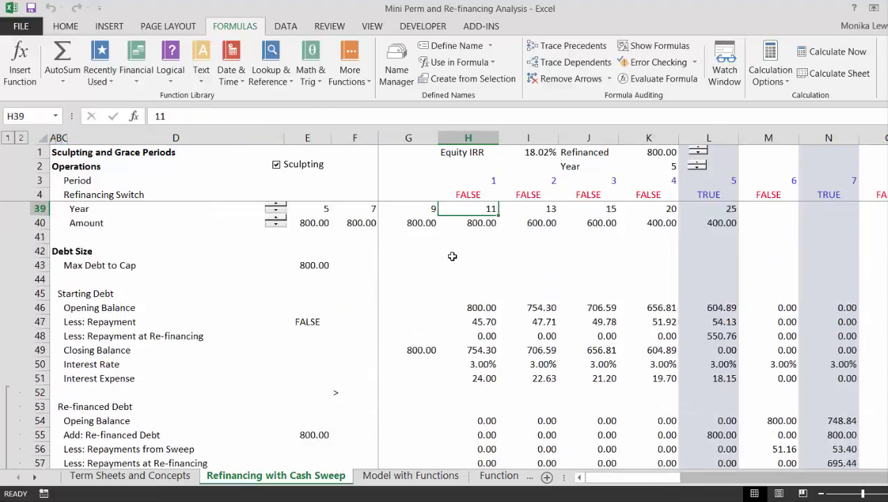
key(Down)
key(Down)
key(Down)
key(Down)
key(Down)
key(Down)
key(Down)
key(Down)
key(Down)
key(Down)
key(Down)
key(Left)
key(Left)
key(Up)
key(Left)
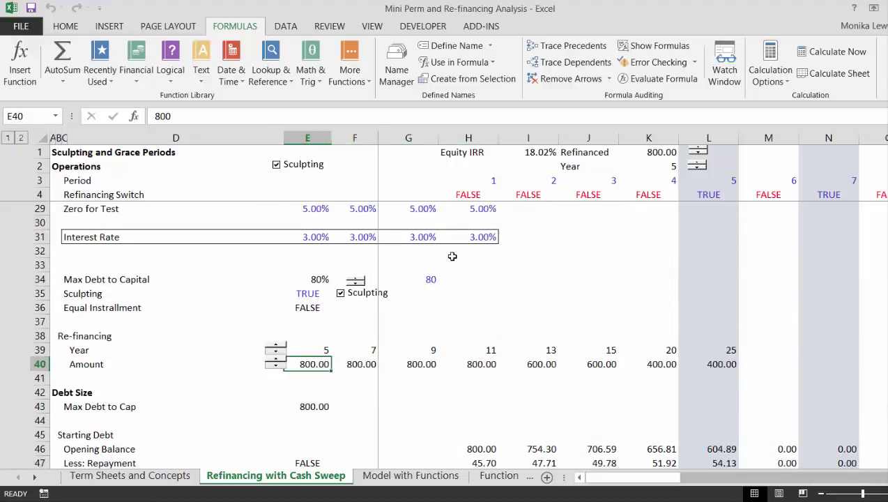
key(Up)
key(ctrl+shift+Right)
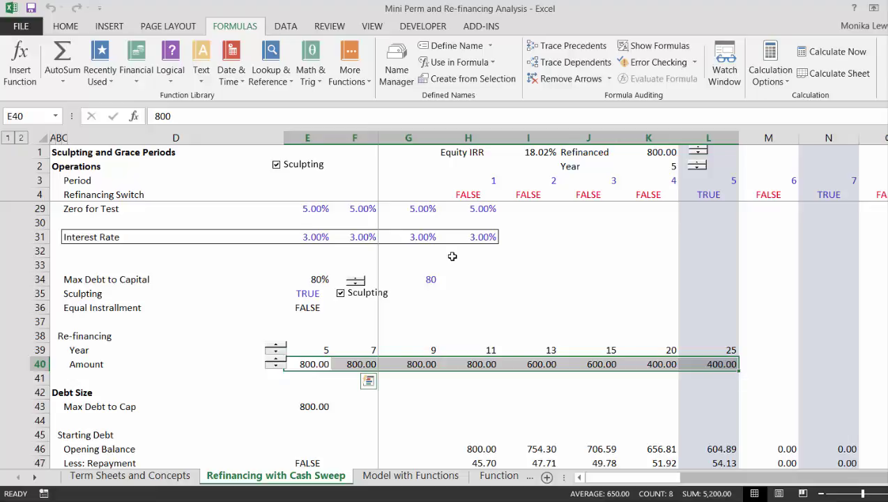
key(ctrl+c)
key(Down)
key(alt+e)
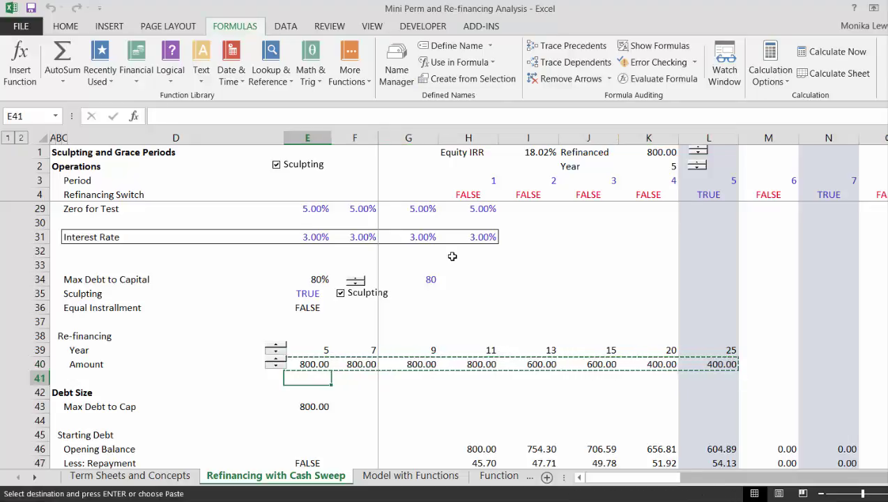
key(Up)
key(Down)
key(shift+ctrl+Right)
key(Return)
Step: Clear the original refinancing amounts in row 40
key(Up)
key(shift+ctrl+Right)
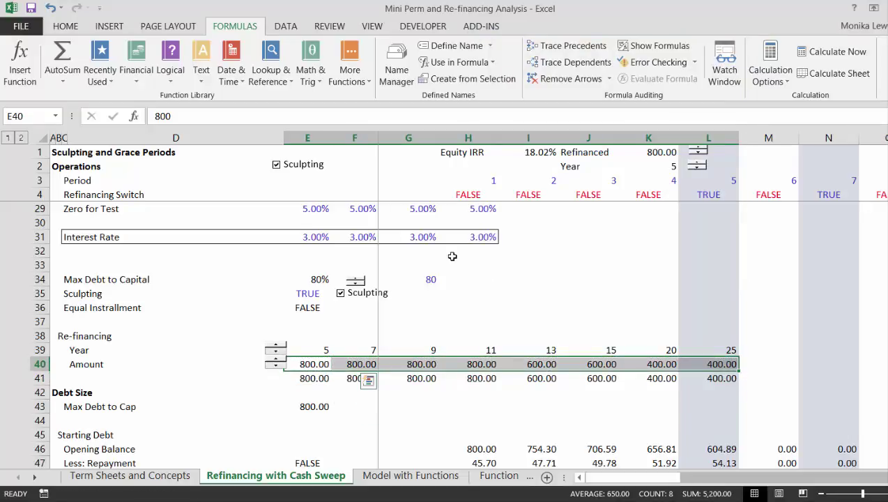
key(Delete)
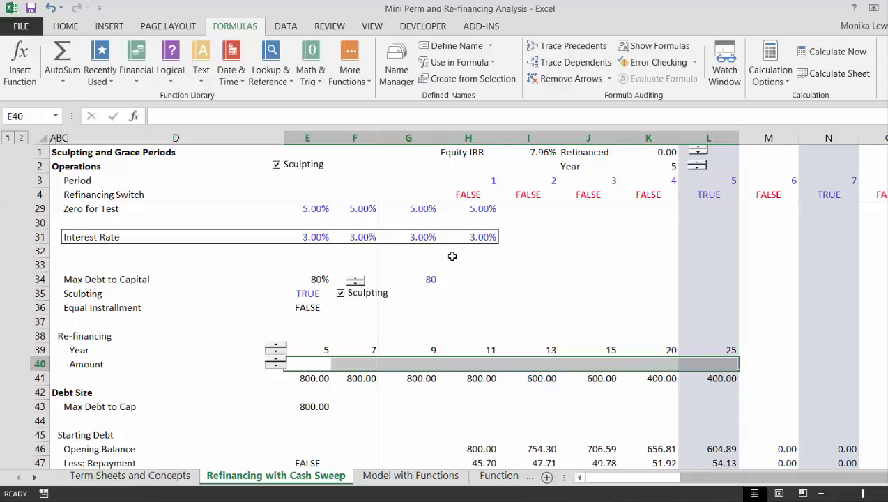
Step: Enter 800 as the amount for each of the first four refinancings (E40:H40)
key(shift+ctrl+Left)
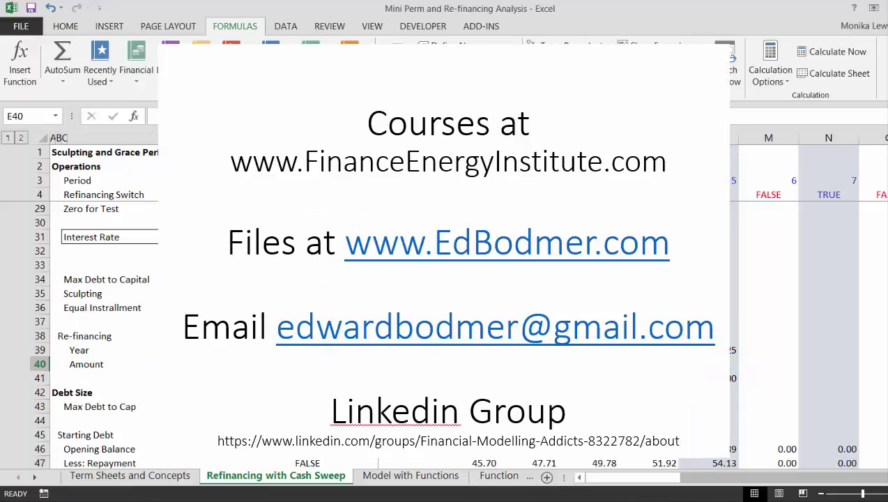
text(800)
key(Return)
key(Up)
key(Right)
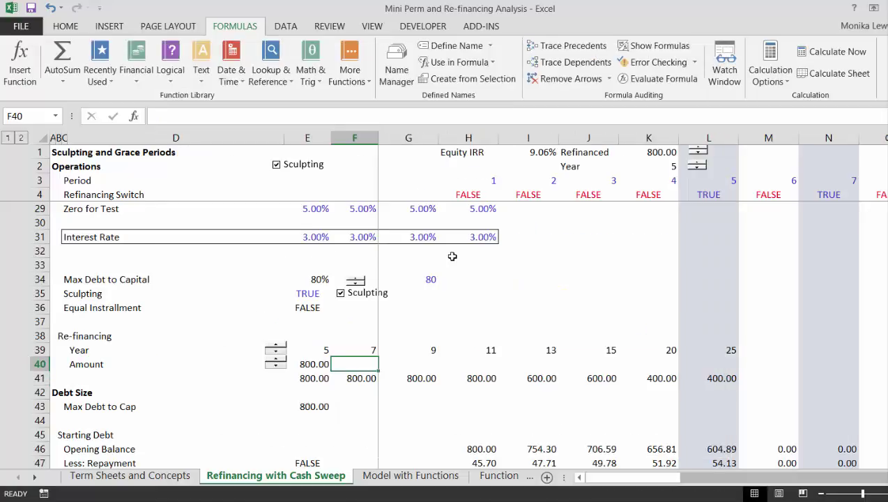
text(800)
key(Return)
key(Up)
key(Right)
text(800)
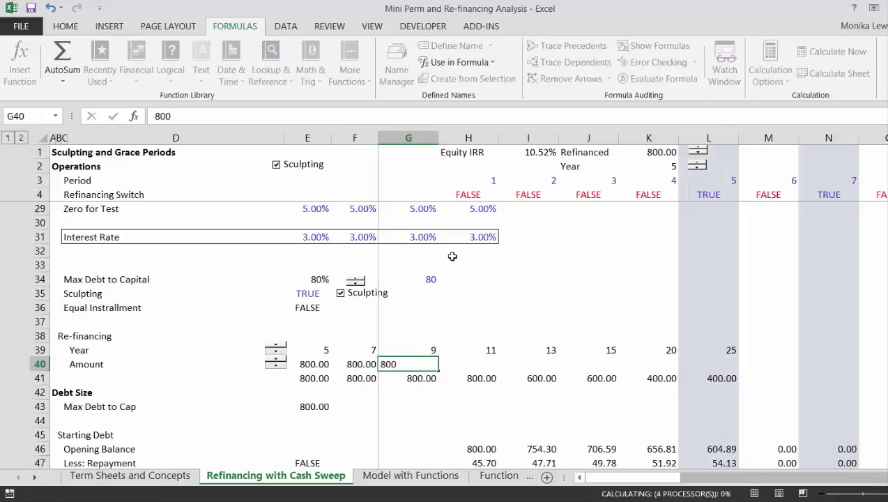
key(Return)
key(Up)
key(Right)
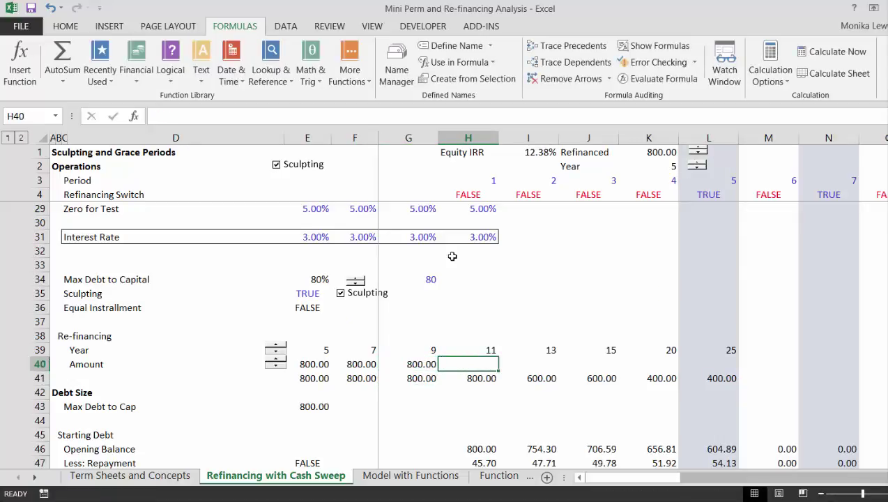
text(800)
key(Return)
key(Up)
key(Right)
Step: Copy the saved amounts 600, 600, 400, 400 from I41:L41 into I40:L40
key(Down)
key(ctrl+shift+Right)
key(ctrl+c)
key(Up)
key(ctrl+v)
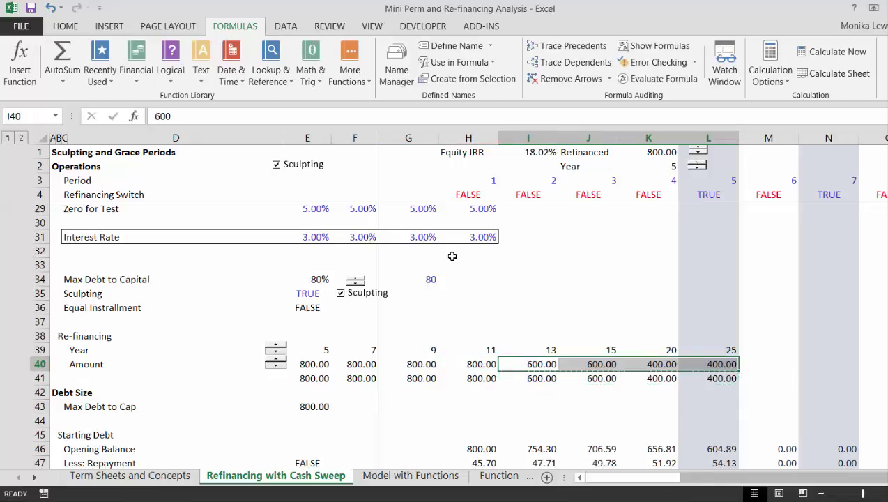
key(Escape)
key(Right)
key(Right)
key(Up)
key(Right)
key(shift+Down)
key(shift+Down)
Step: Copy the last refinancing entry into column M and change L39's year to 22
key(shift+Right)
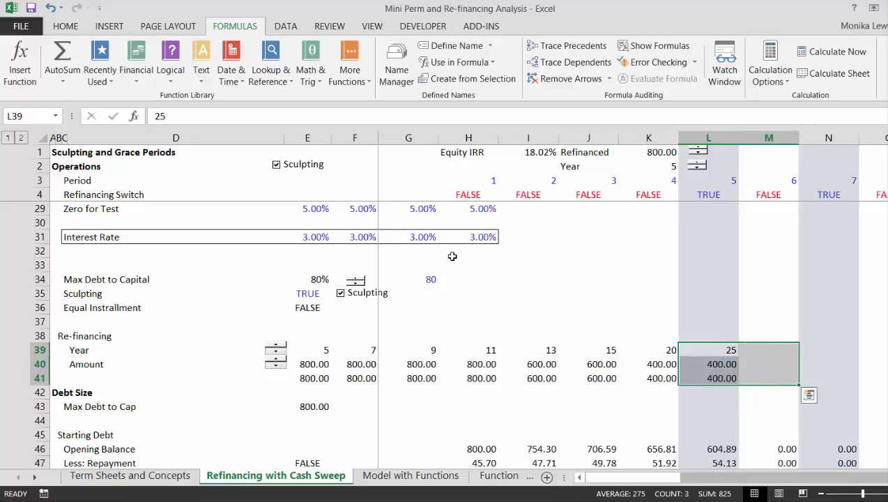
key(ctrl+r)
key(Left)
key(Right)
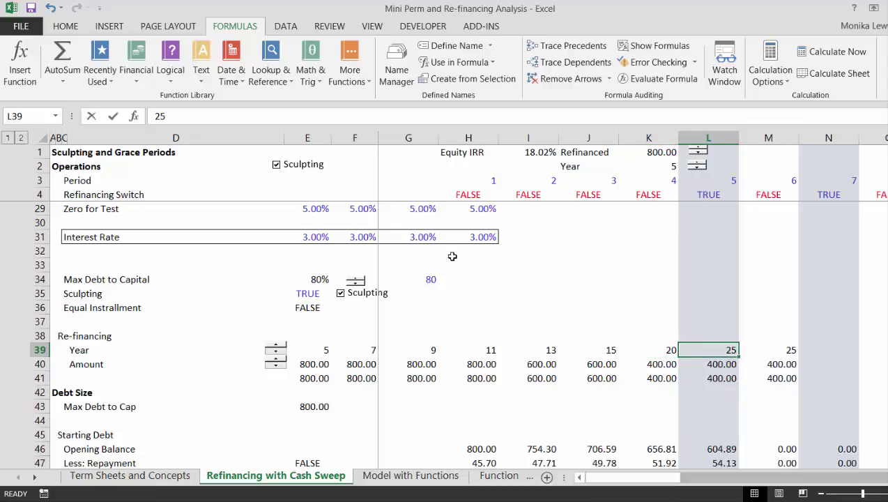
text(22)
key(Return)
Step: Set the year-20 refinancing amount to 600 and the year-13 amount to 700
key(Up)
key(Left)
key(Left)
key(Left)
key(Right)
key(Down)
key(Right)
text(600)
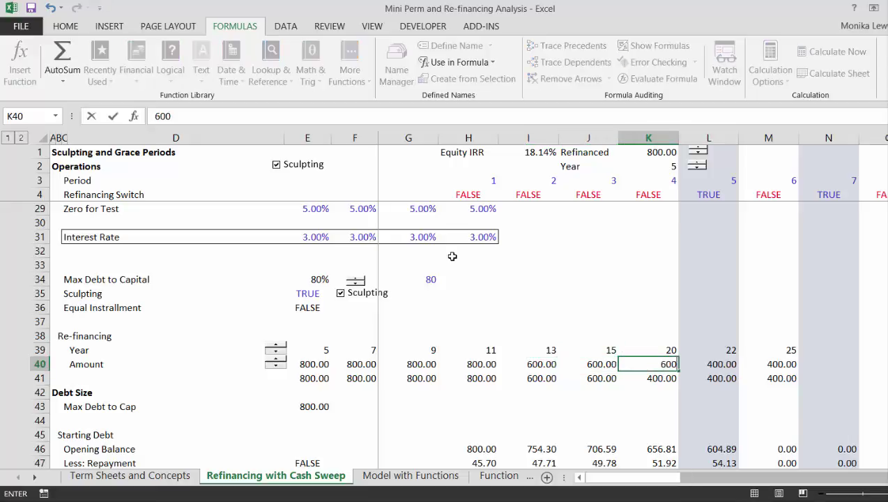
key(Return)
key(Up)
key(Left)
key(Left)
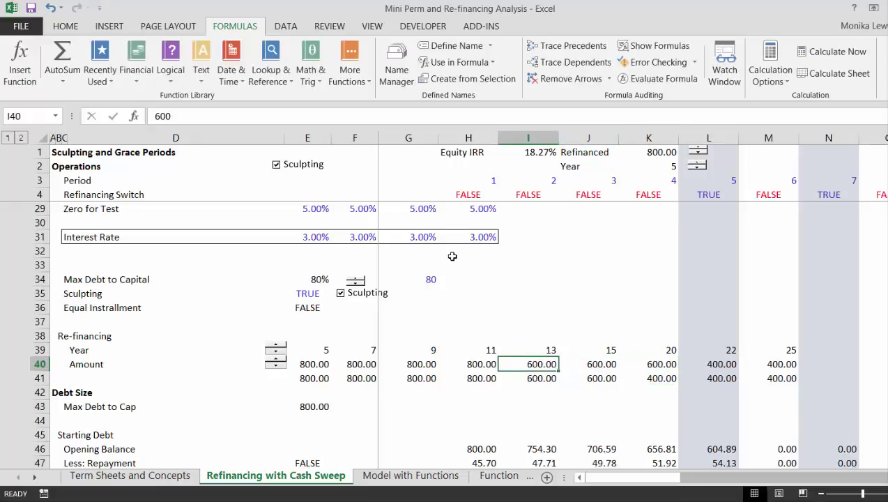
text(700)
key(Return)
key(Up)
key(Down)
key(Down)
key(Down)
key(Down)
key(Down)
key(Down)
key(Down)
key(Down)
key(Down)
key(Down)
key(Down)
key(Down)
key(Down)
key(Down)
key(Down)
key(Down)
key(Down)
key(Down)
key(Down)
key(Down)
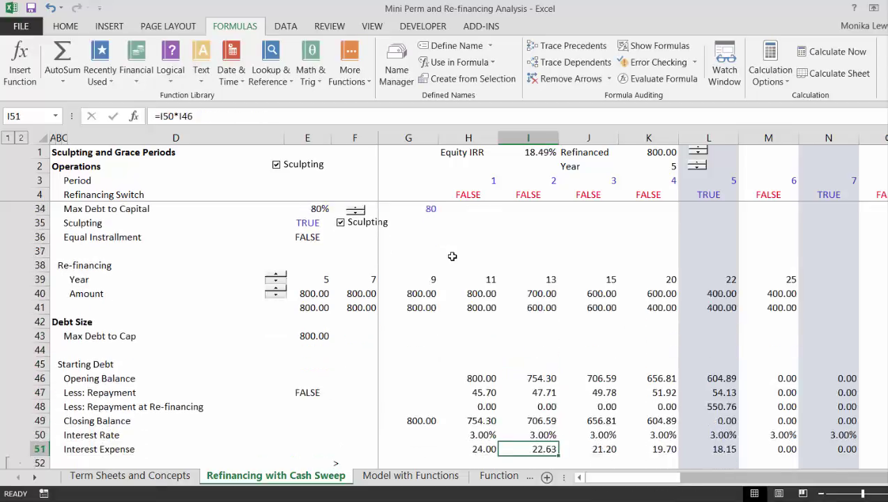
Step: Scroll down through the cash flow and equity return sections to the Optimal Yr table
key(Down)
key(Down)
key(Down)
key(Down)
key(Down)
key(Down)
key(Down)
key(Down)
key(Down)
key(Down)
key(Down)
key(Down)
key(Down)
key(Down)
key(Down)
key(Down)
key(Down)
key(Down)
key(Down)
key(Down)
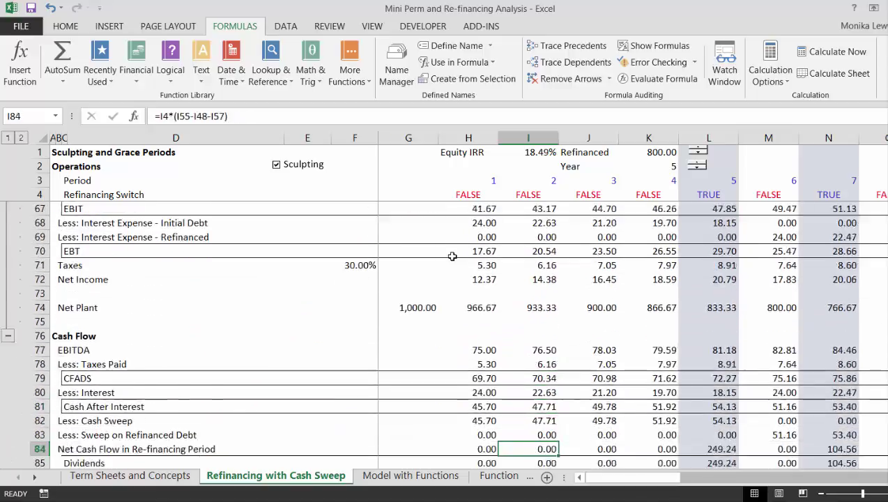
key(Down)
key(Down)
key(Down)
key(Down)
key(Down)
key(Down)
key(Down)
key(Down)
key(Down)
key(Down)
key(Down)
key(Down)
key(Down)
key(Down)
key(Down)
key(Down)
key(Down)
key(Down)
key(Down)
key(Down)
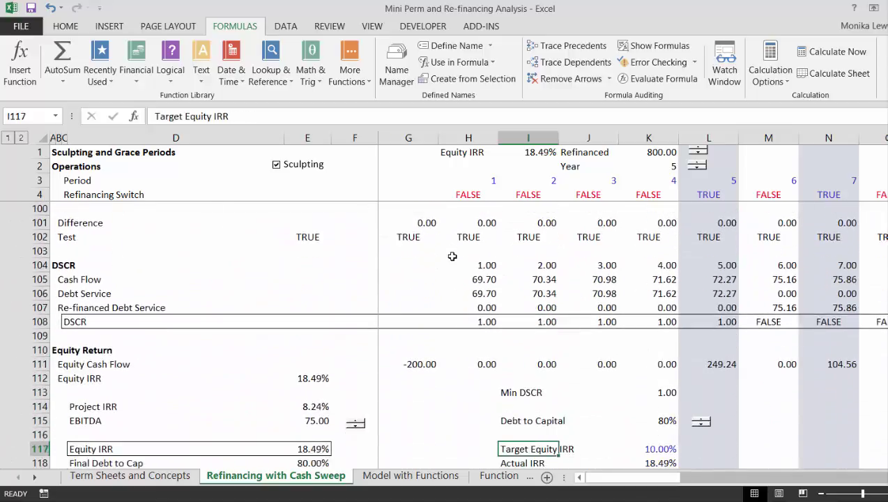
key(Down)
key(Down)
key(Down)
key(Down)
key(Down)
key(Down)
key(Down)
key(Down)
key(Down)
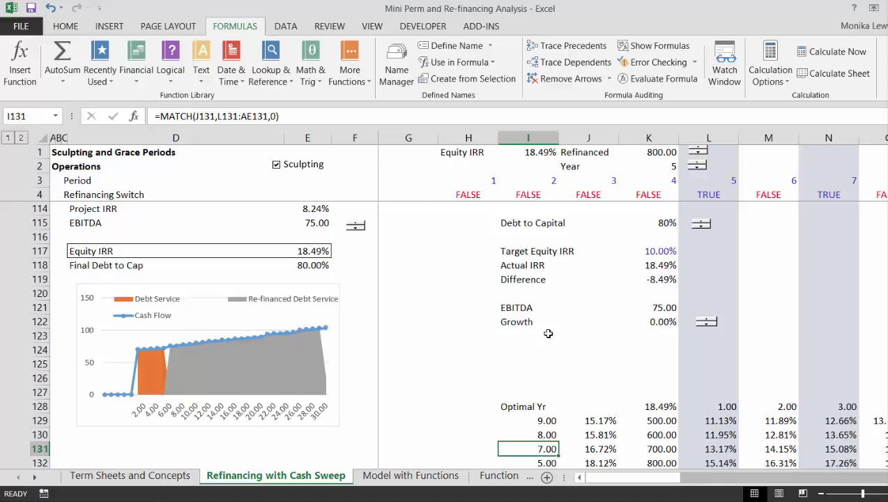
key(Up)
key(Page_Up)
key(Page_Up)
key(Page_Up)
key(Page_Up)
key(Page_Up)
key(Page_Up)
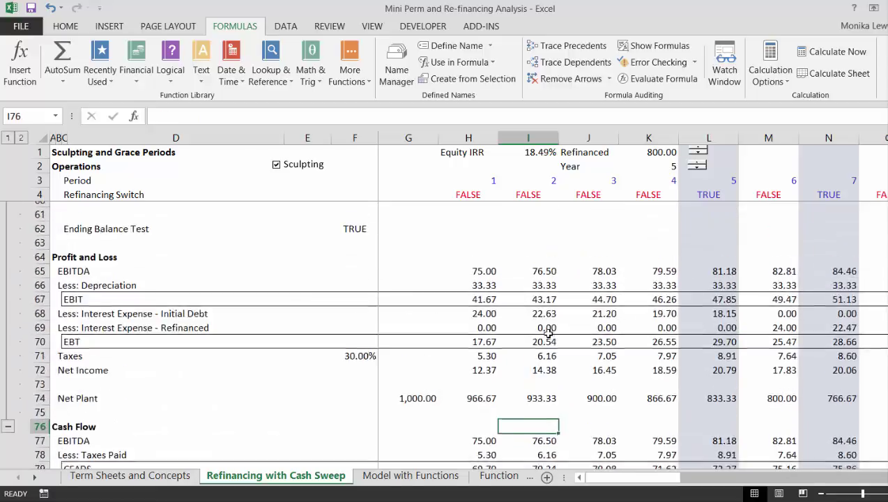
key(Up)
key(Left)
key(Left)
key(Left)
key(Left)
key(Left)
key(Left)
key(Left)
key(Left)
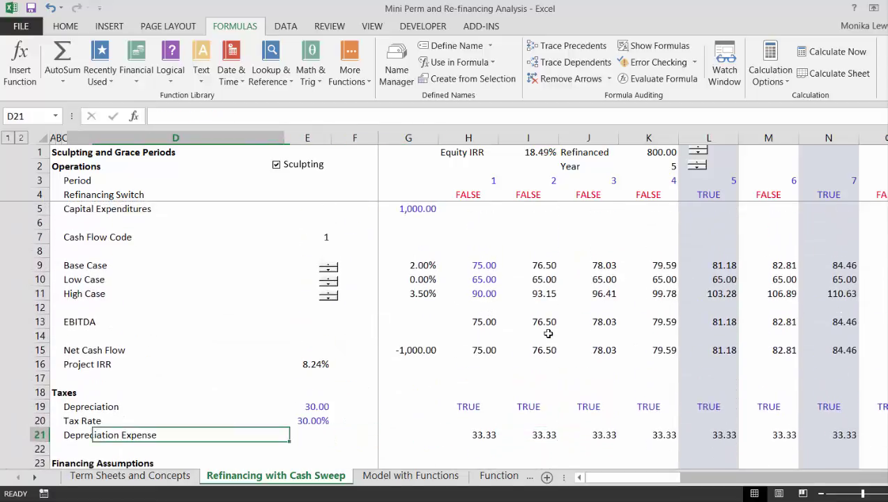
key(Down)
key(Down)
key(Page_Down)
key(Page_Down)
key(Page_Down)
key(Page_Down)
key(Page_Down)
key(Page_Down)
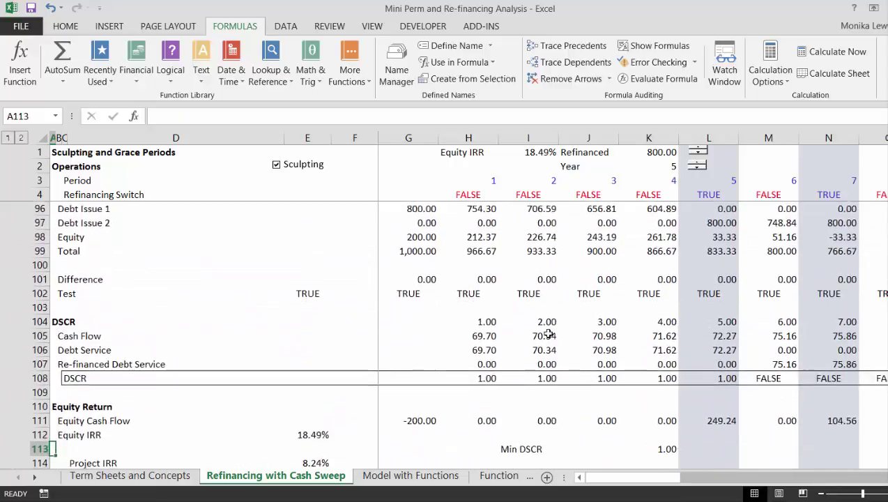
key(Page_Up)
key(Page_Down)
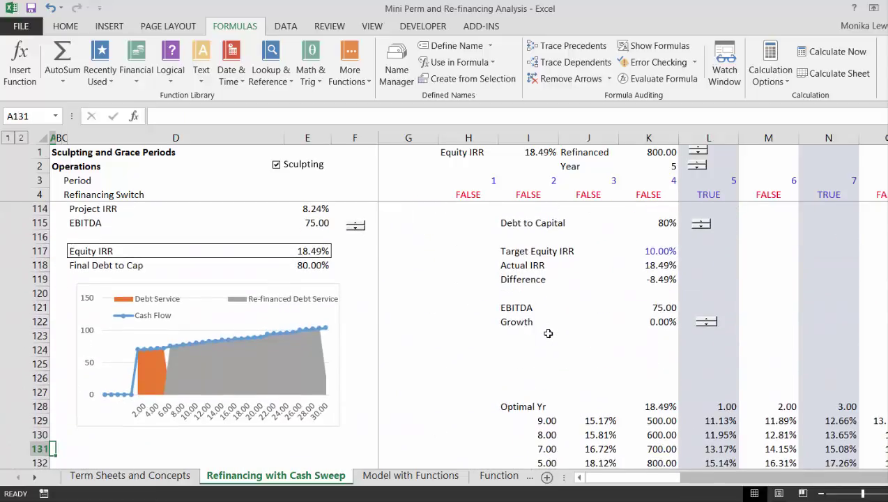
Step: Delete the Optimal Yr IRR results in I128:AD136 and return to the top of the model
key(Right)
key(Right)
key(Right)
key(Right)
key(Right)
key(Right)
key(Right)
key(Right)
key(Right)
key(Right)
key(Right)
key(Right)
key(Up)
key(Up)
key(Up)
key(Left)
key(Left)
key(Left)
key(Left)
key(ctrl+shift+Down)
key(ctrl+shift+Right)
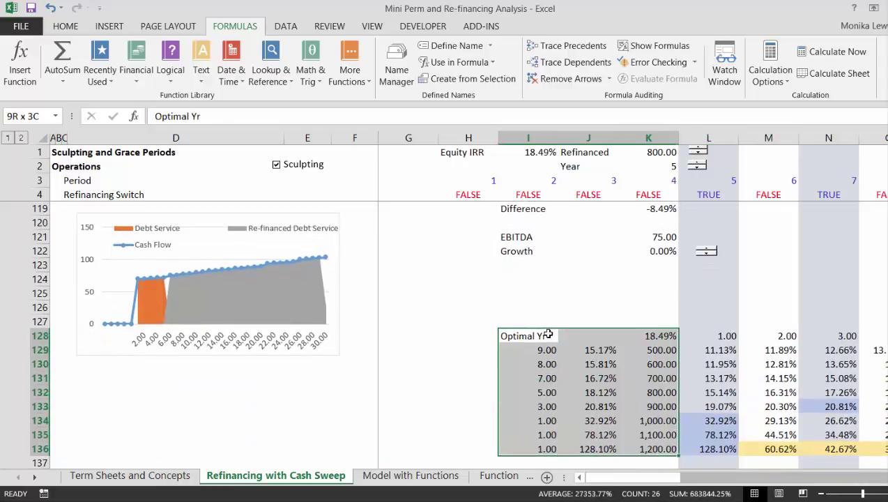
key(Delete)
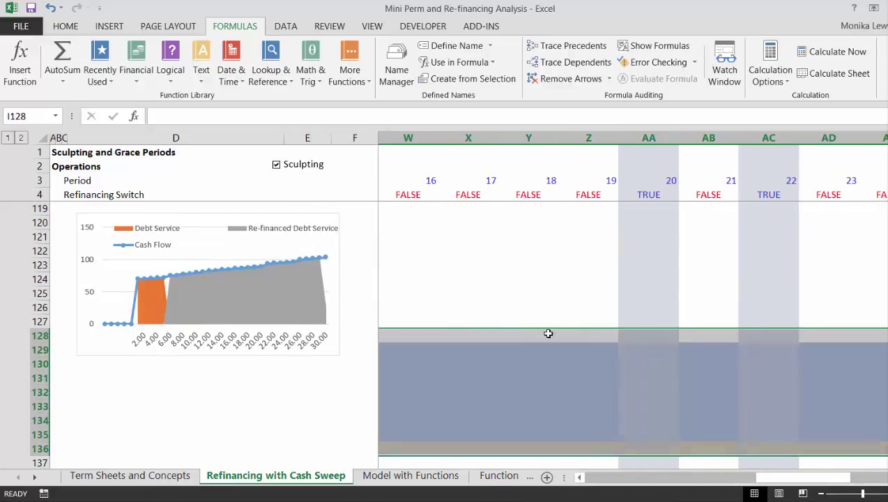
key(Left)
key(Left)
key(Left)
key(Left)
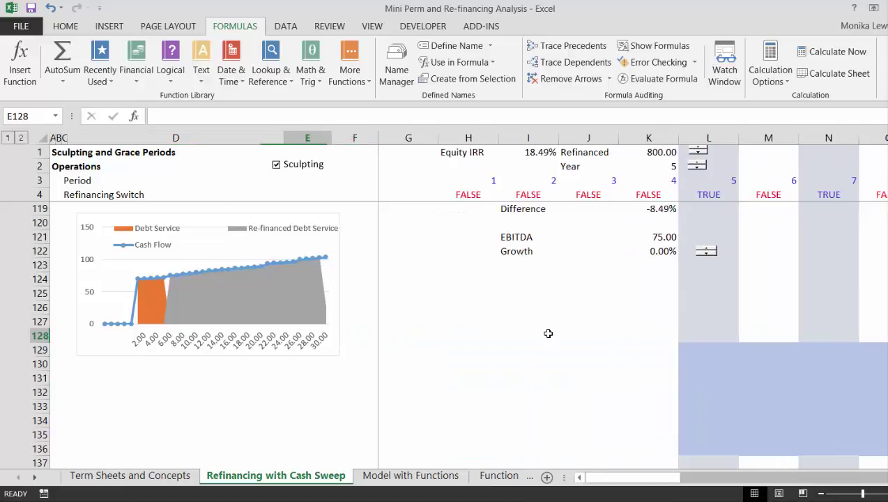
key(Left)
key(Left)
key(Left)
key(Left)
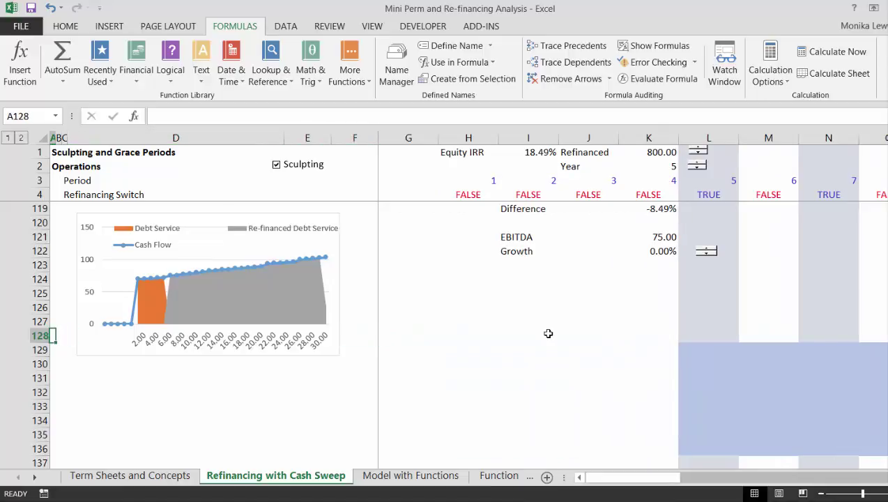
key(Page_Up)
key(Page_Up)
key(Page_Up)
key(Page_Up)
key(Page_Up)
key(Page_Up)
key(Page_Up)
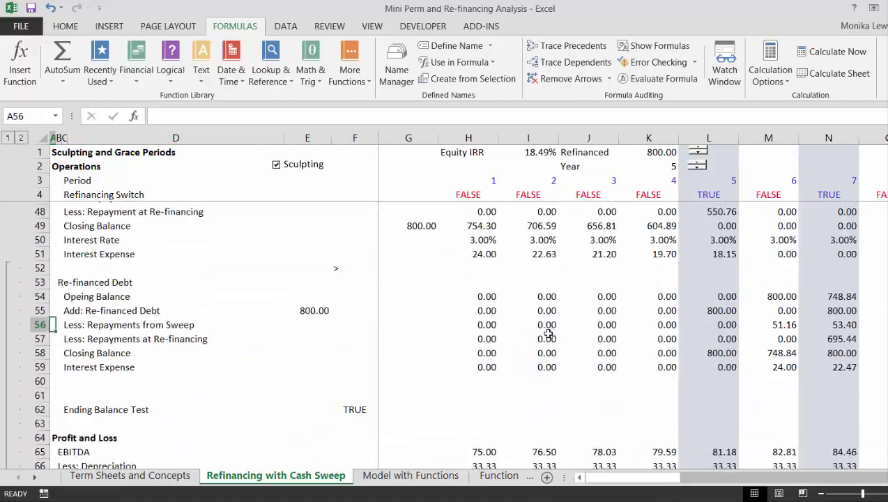
scroll(549, 333, up, 1)
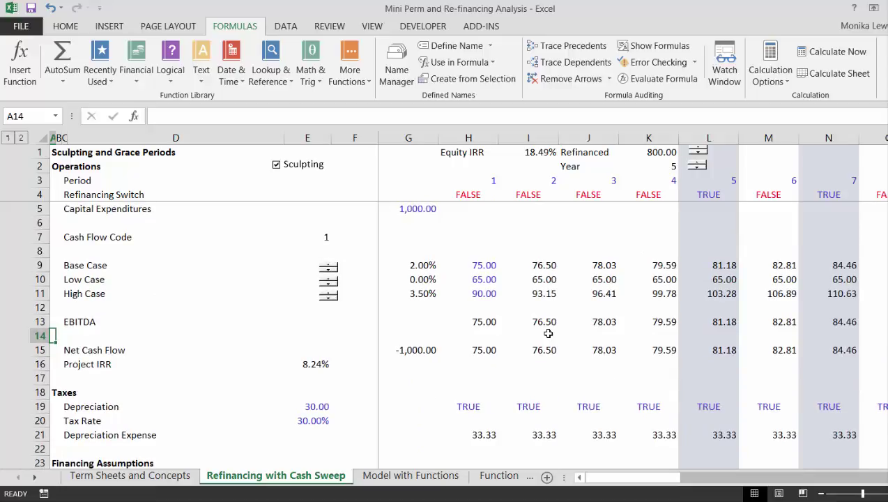
Step: Save the workbook with F12 under the file name 'Multiple Re-financings'
key(F12)
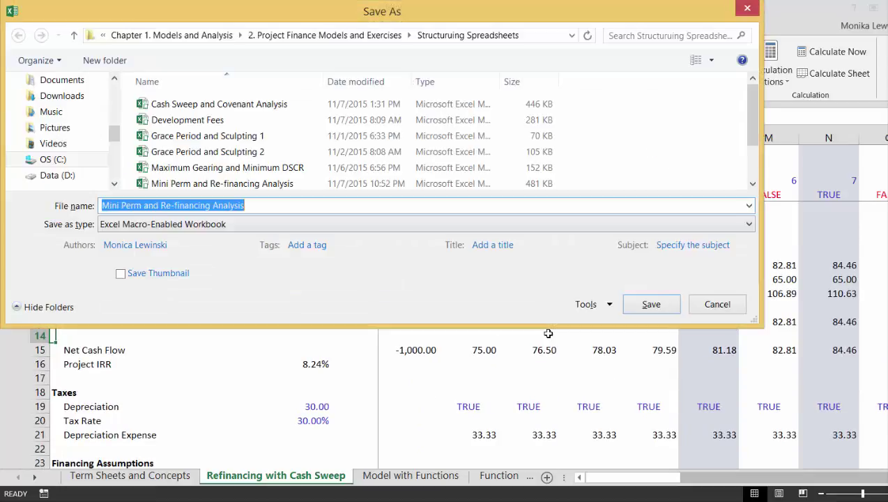
text(Multi)
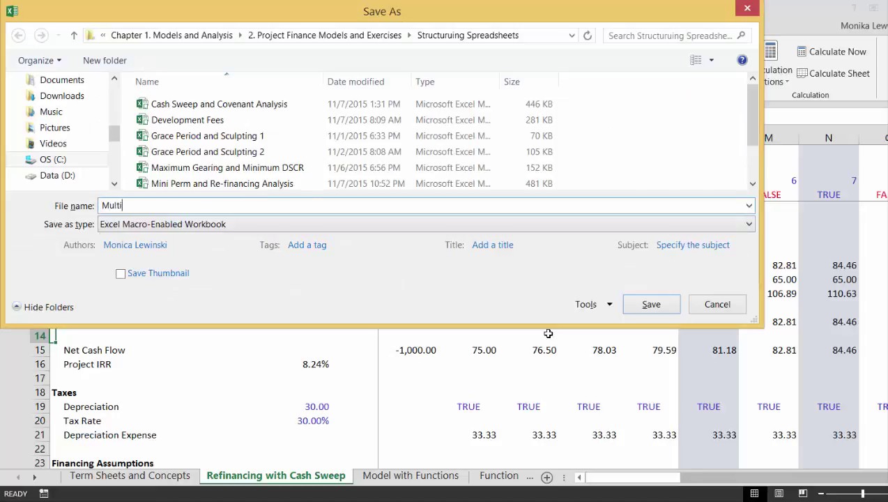
text(ple Re-financings)
key(Return)
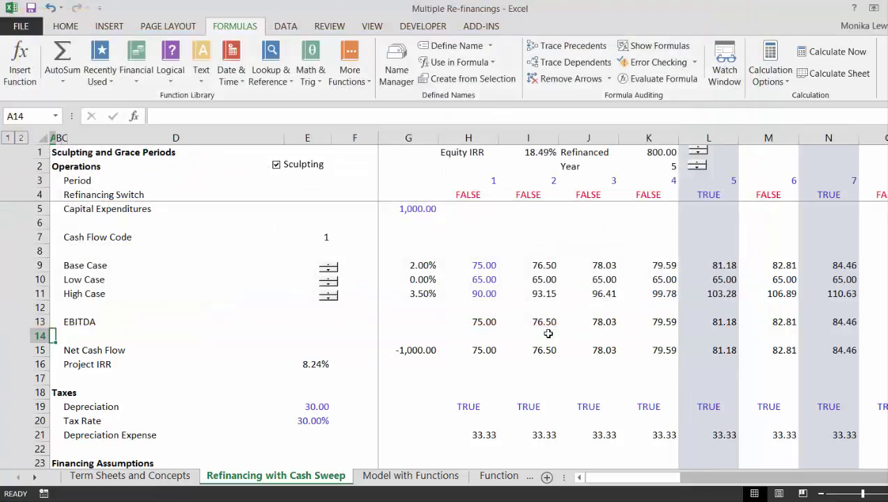